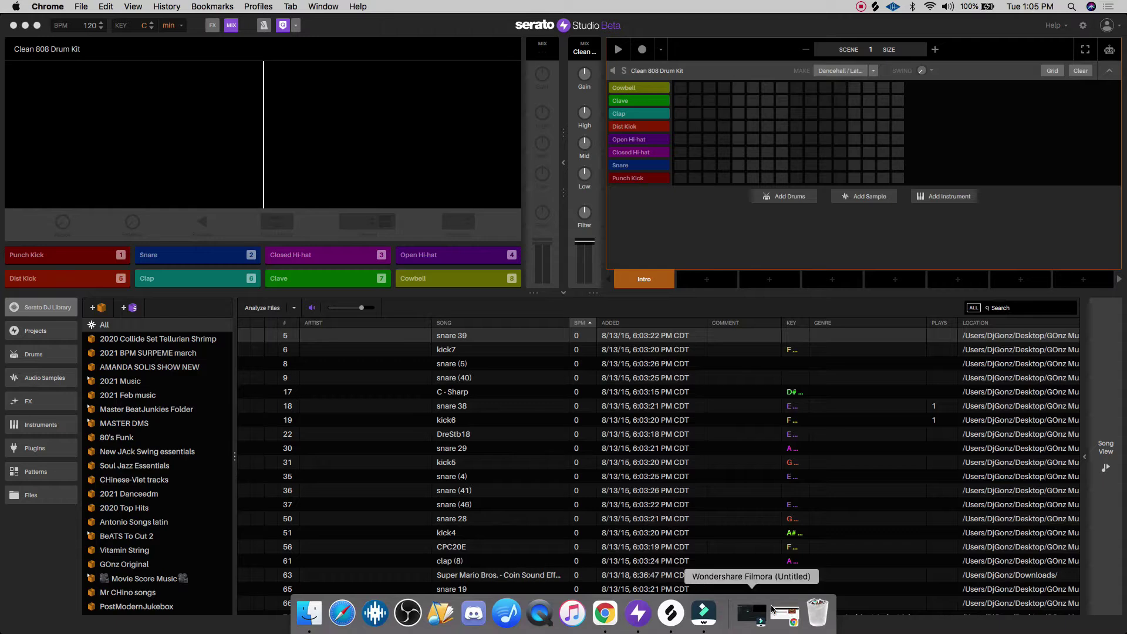
Switch to Chrome and open the Sounds section of the Serato Studio product page on serato.com.
{"action": "left_click", "coordinate": [777, 612]}
{"action": "scroll", "coordinate": [403, 408], "scroll_direction": "up", "scroll_amount": 3}
{"action": "scroll", "coordinate": [406, 413], "scroll_direction": "down", "scroll_amount": 3}
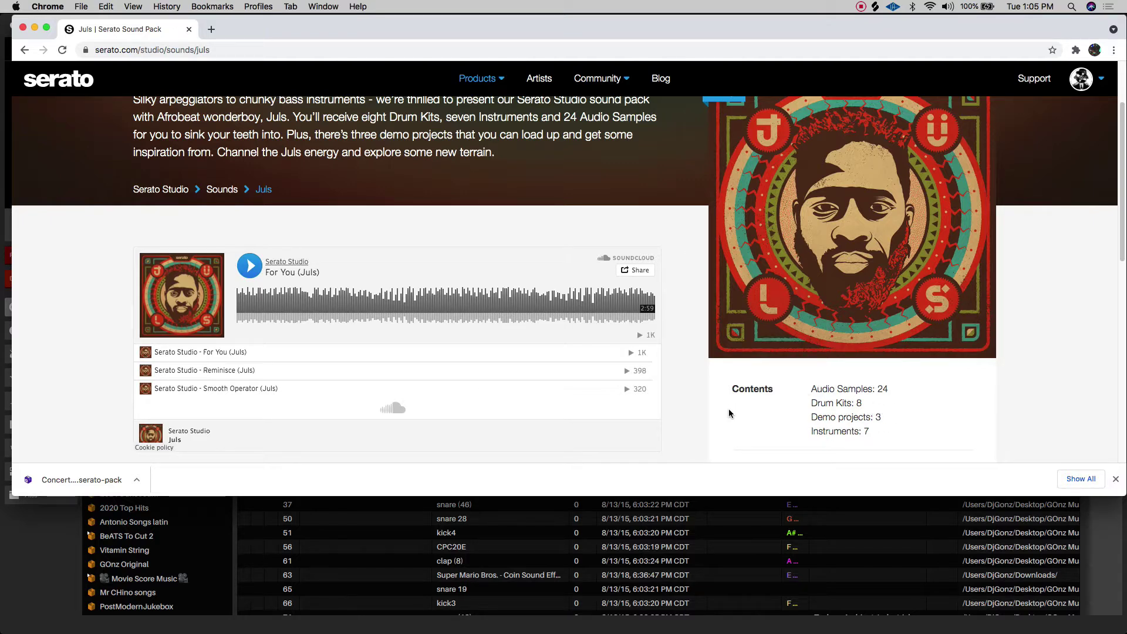
{"action": "scroll", "coordinate": [730, 410], "scroll_direction": "up", "scroll_amount": 3}
{"action": "mouse_move", "coordinate": [496, 85]}
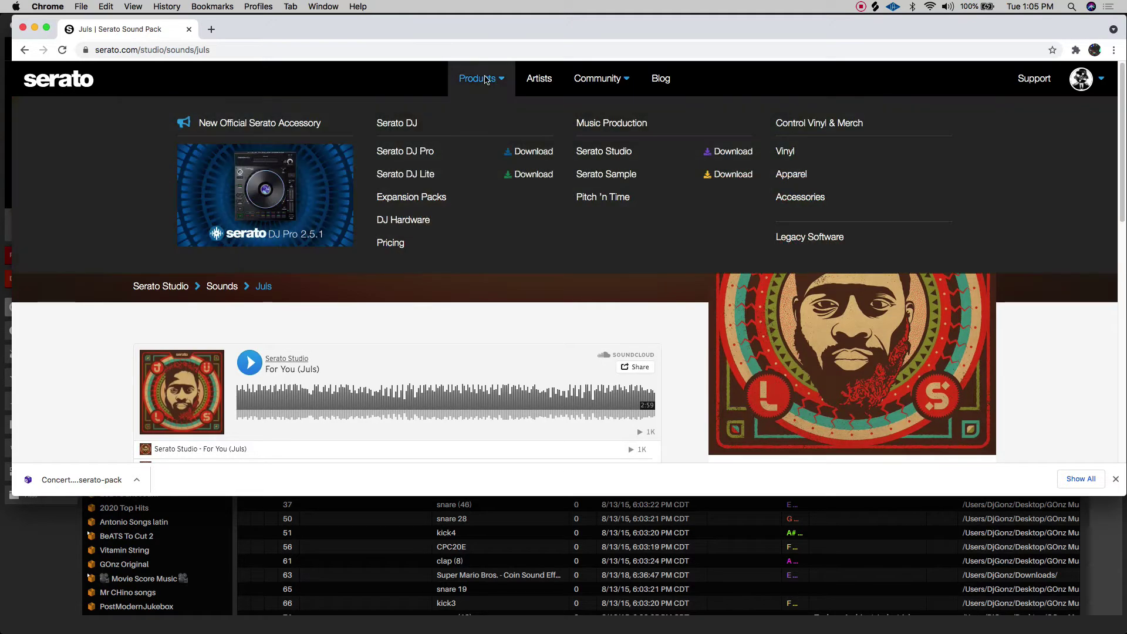
{"action": "left_click", "coordinate": [595, 151]}
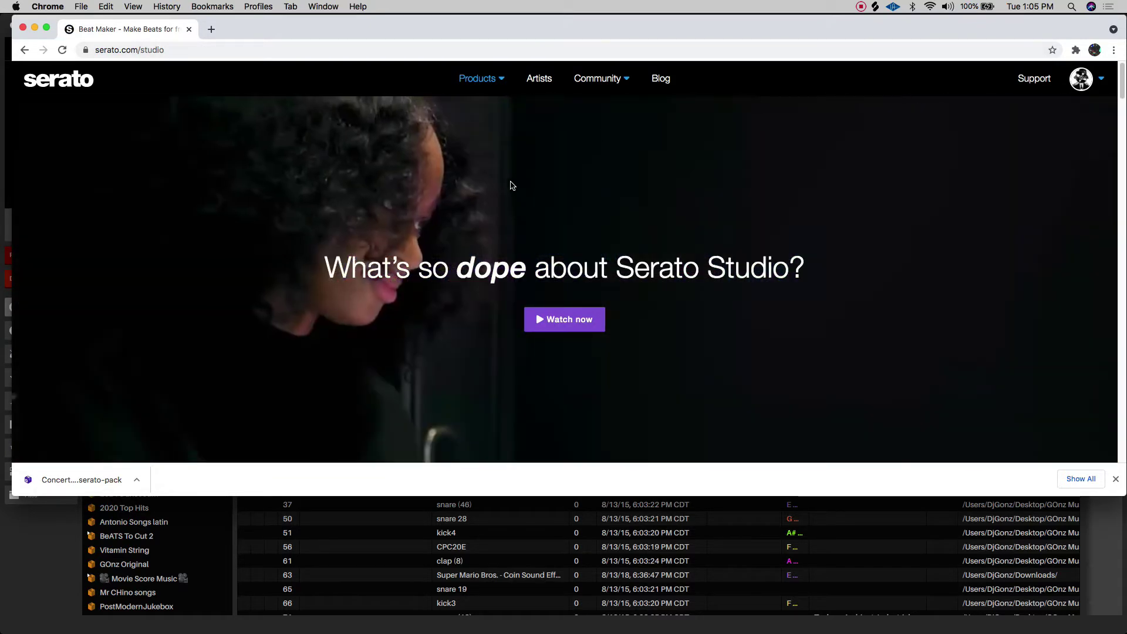
{"action": "scroll", "coordinate": [507, 176], "scroll_direction": "down", "scroll_amount": 5}
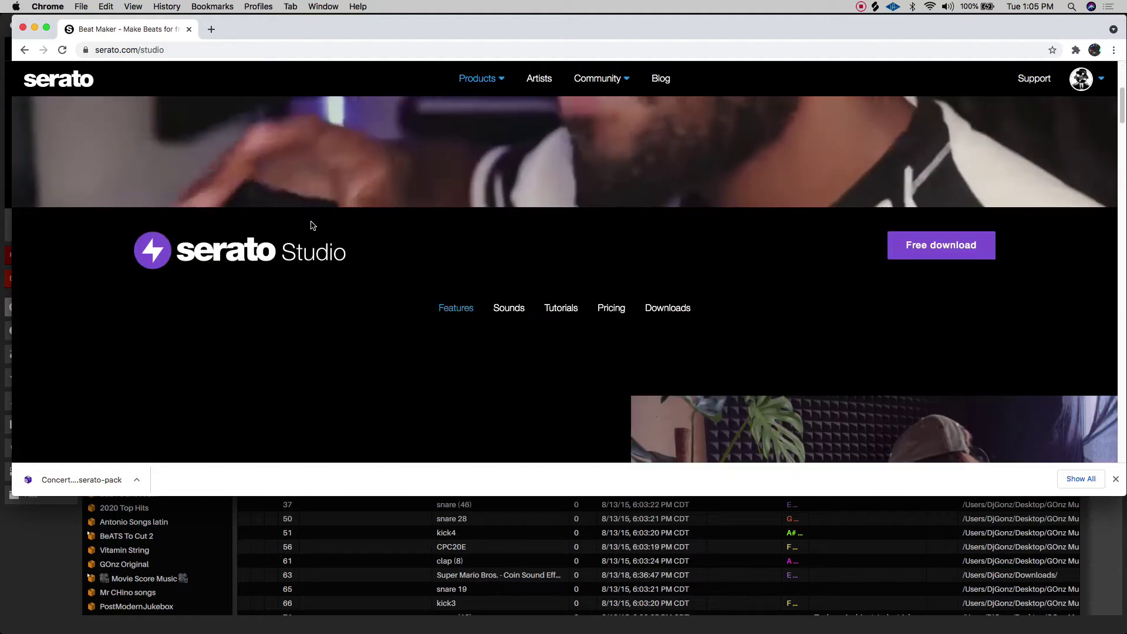
{"action": "left_click", "coordinate": [509, 309]}
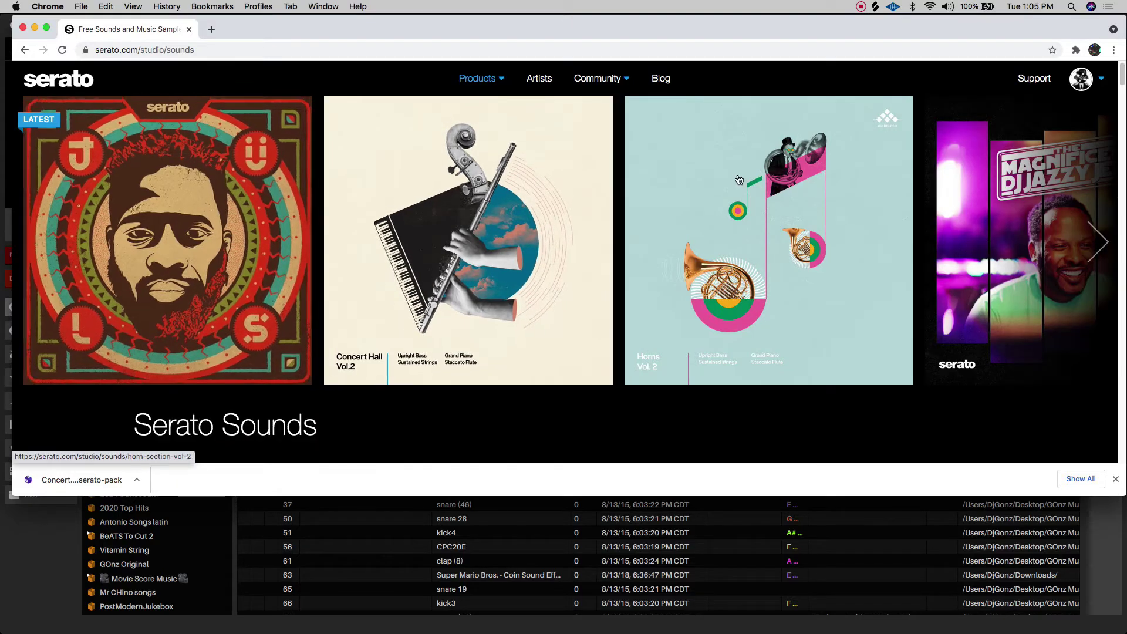
Browse the featured and listed sound packs, including Juls, Concert Hall Vol. 2 and Horn Section Vol. 2.
{"action": "left_click", "coordinate": [1101, 238]}
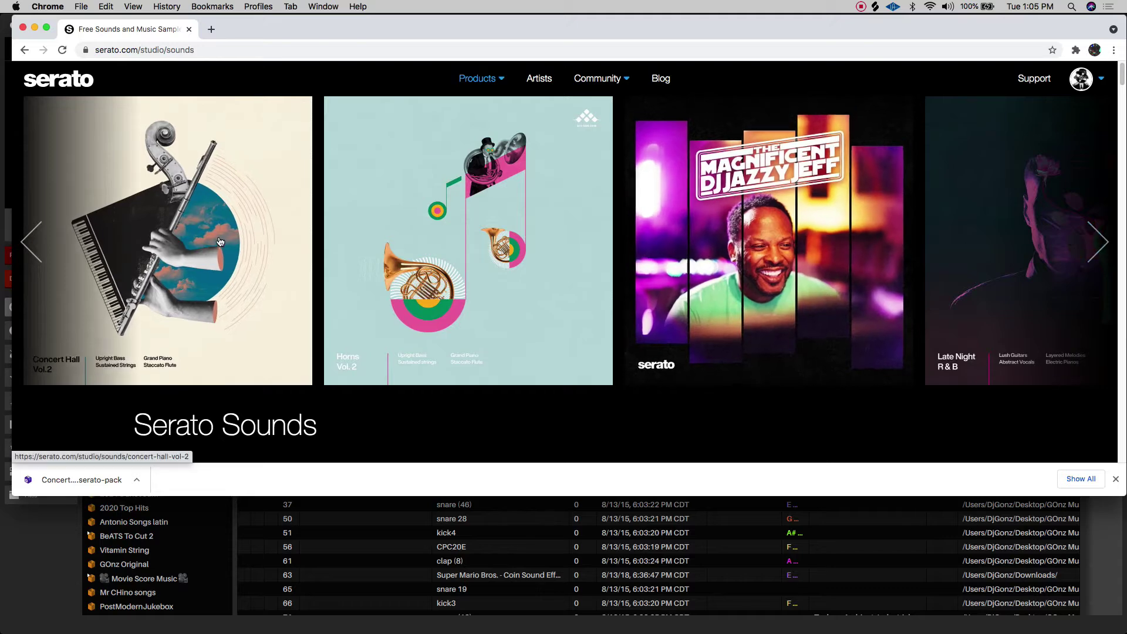
{"action": "scroll", "coordinate": [175, 294], "scroll_direction": "down", "scroll_amount": 10}
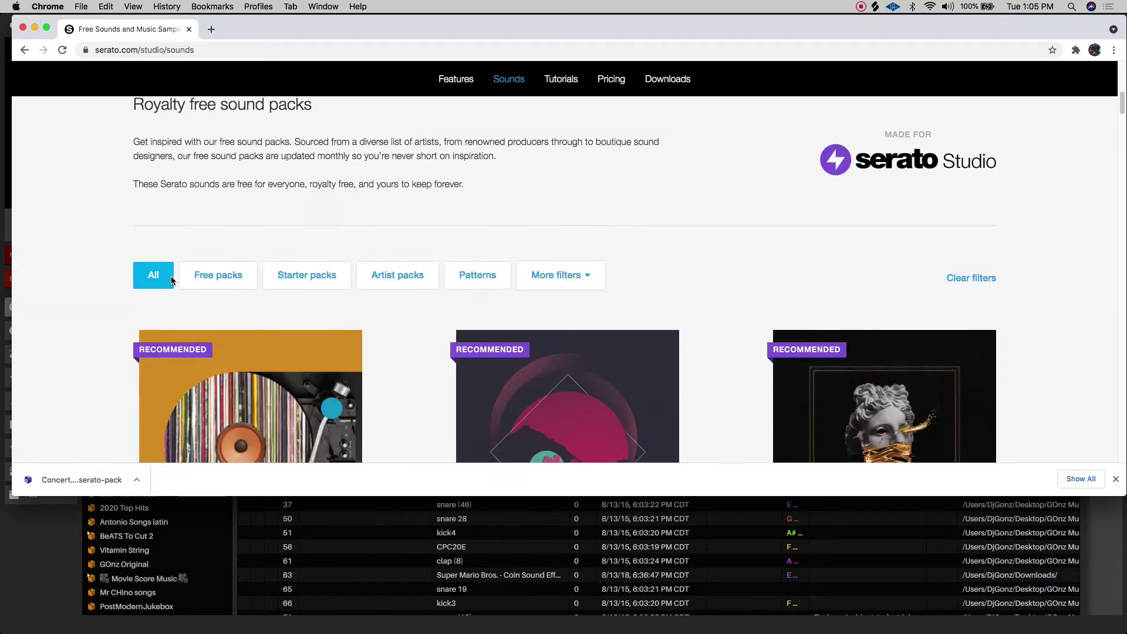
{"action": "scroll", "coordinate": [174, 281], "scroll_direction": "down", "scroll_amount": 10}
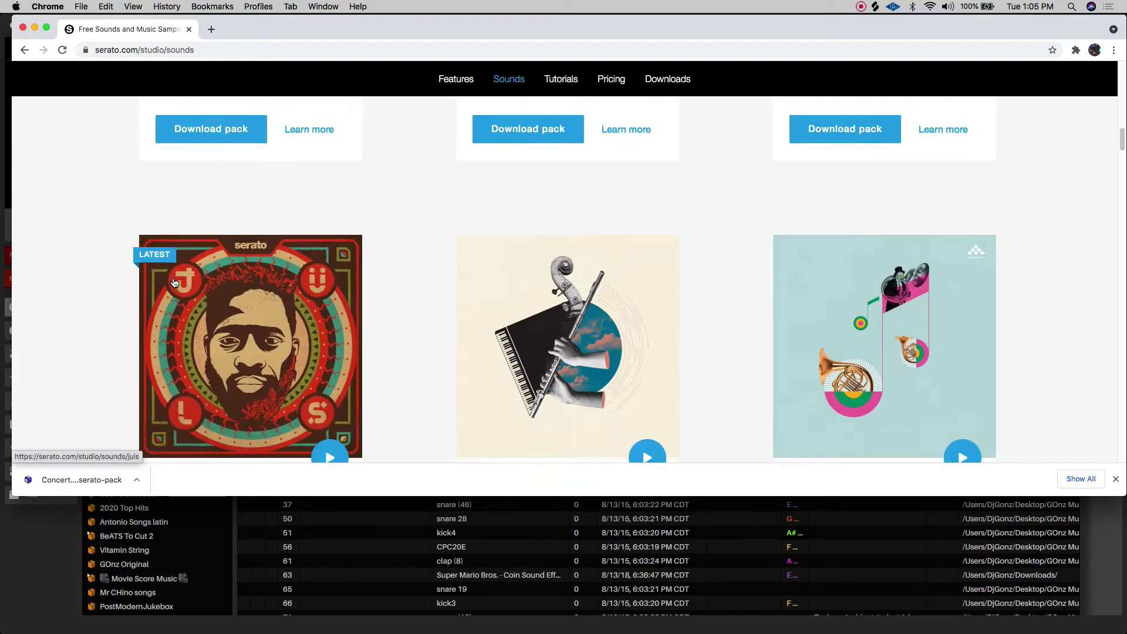
{"action": "scroll", "coordinate": [174, 283], "scroll_direction": "down", "scroll_amount": 2}
{"action": "scroll", "coordinate": [174, 283], "scroll_direction": "up", "scroll_amount": 3}
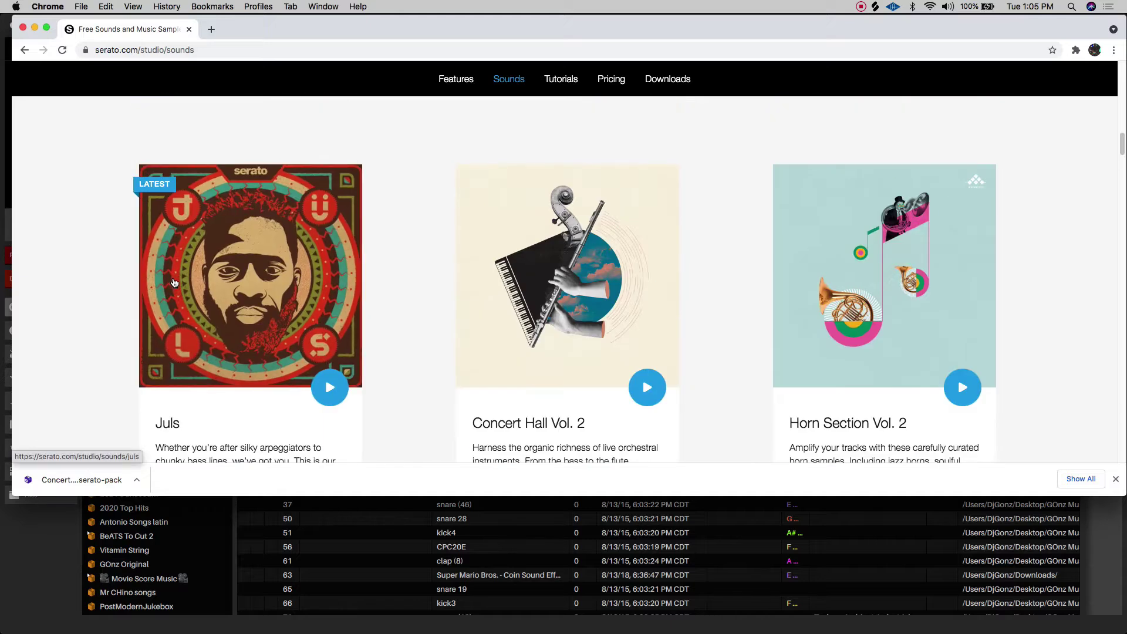
{"action": "scroll", "coordinate": [174, 283], "scroll_direction": "down", "scroll_amount": 1}
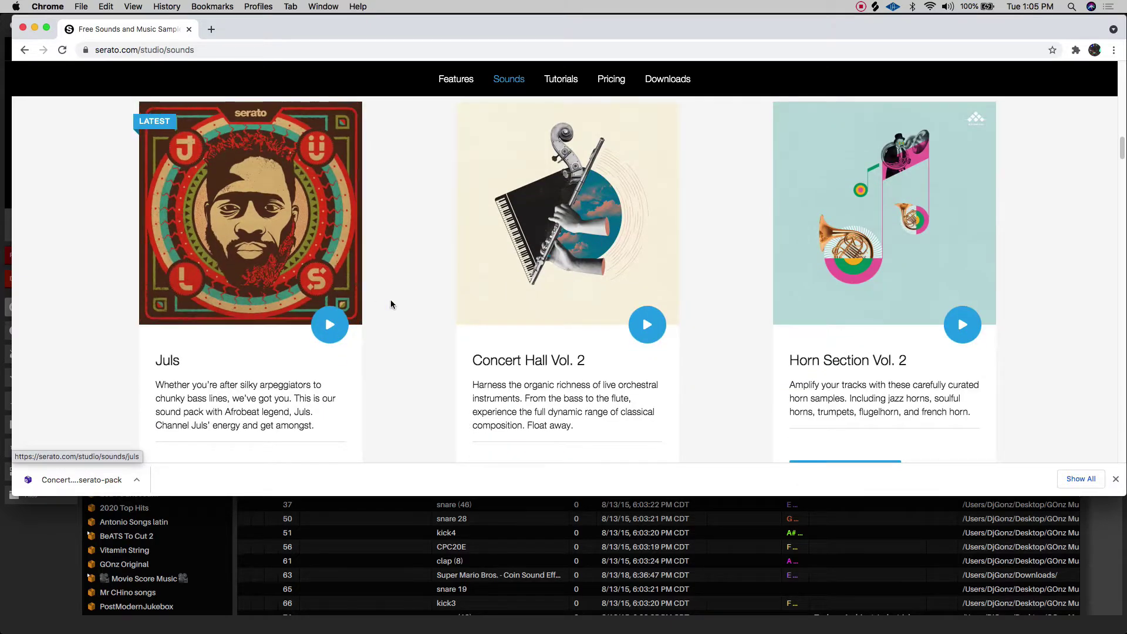
{"action": "scroll", "coordinate": [393, 303], "scroll_direction": "down", "scroll_amount": 4}
{"action": "scroll", "coordinate": [393, 303], "scroll_direction": "up", "scroll_amount": 4}
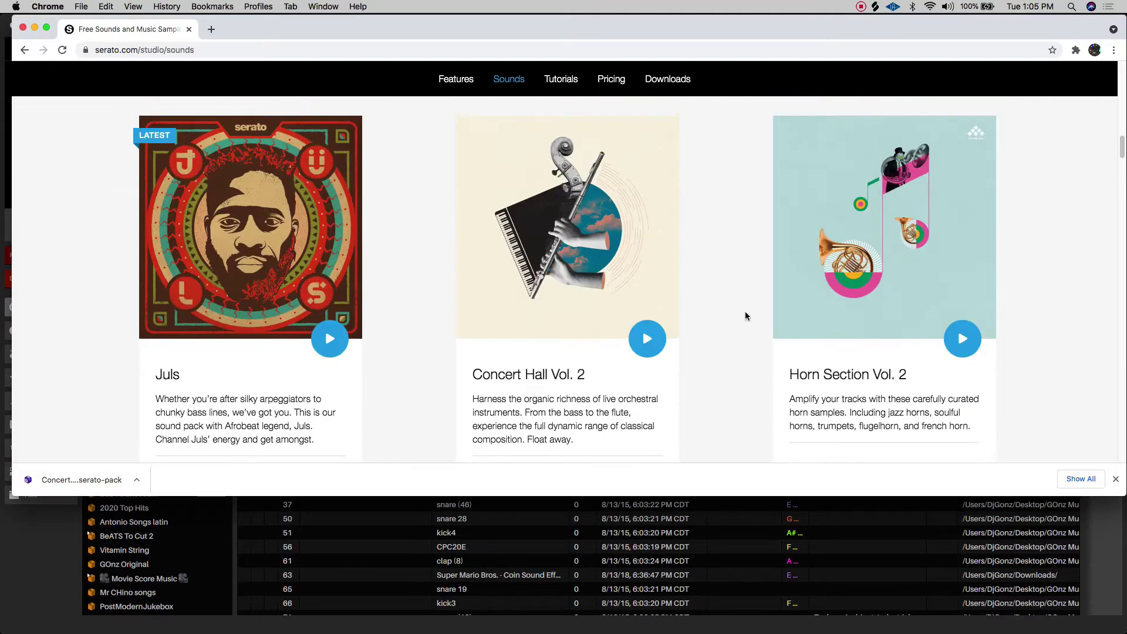
Start downloading the Concert Hall Vol. 2 sound pack and cancel saving the file.
{"action": "scroll", "coordinate": [737, 364], "scroll_direction": "down", "scroll_amount": 3}
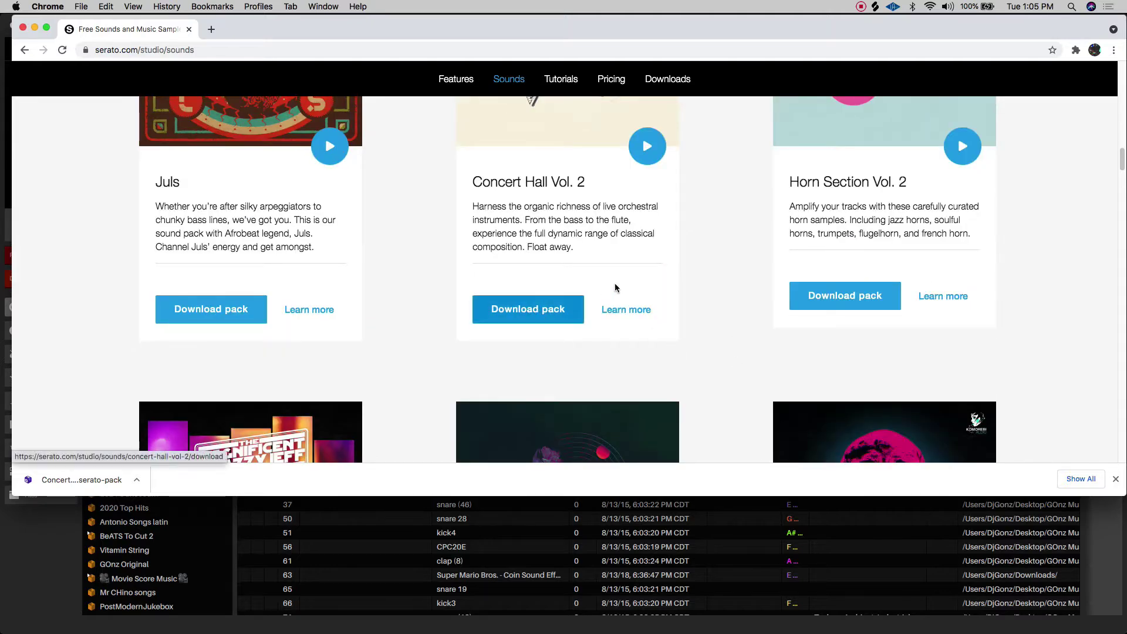
{"action": "scroll", "coordinate": [562, 333], "scroll_direction": "up", "scroll_amount": 1}
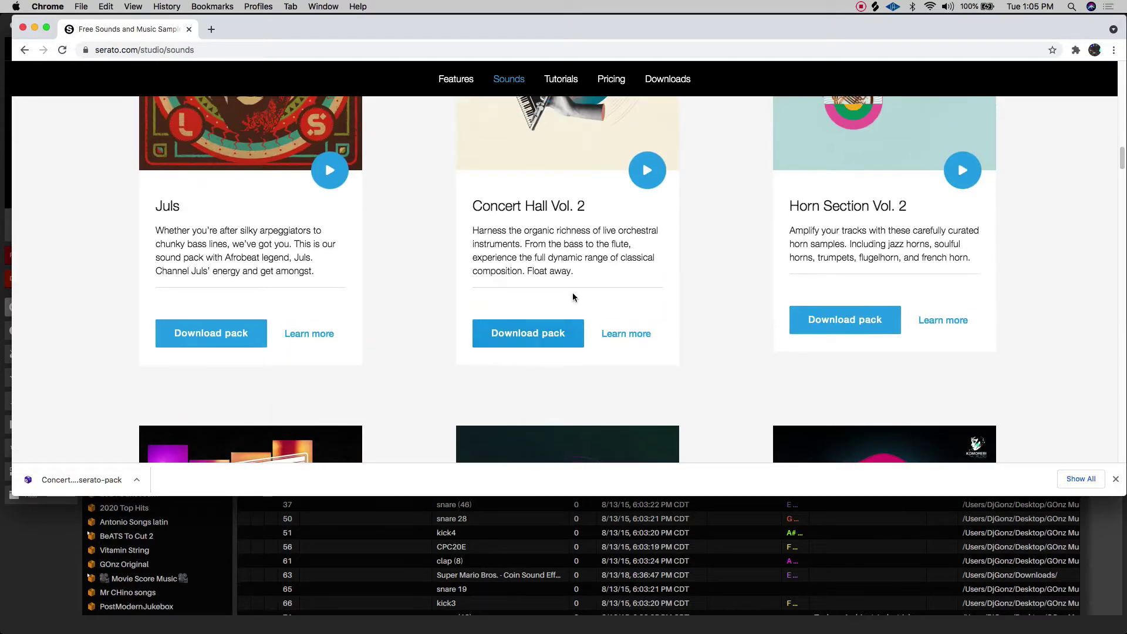
{"action": "left_click", "coordinate": [535, 334]}
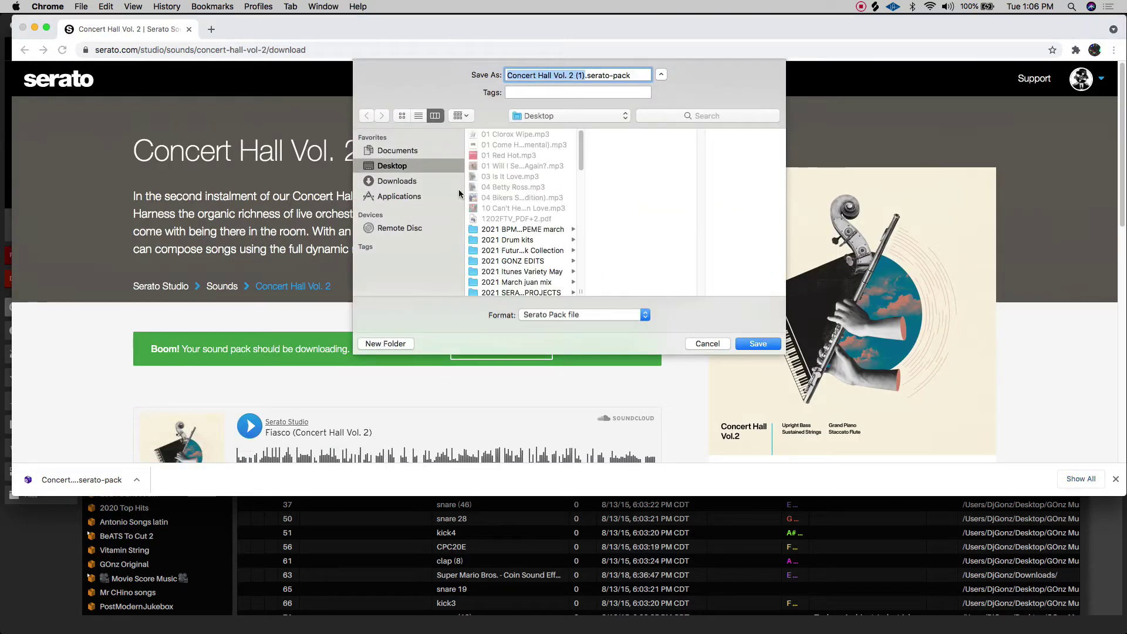
{"action": "left_click", "coordinate": [703, 346]}
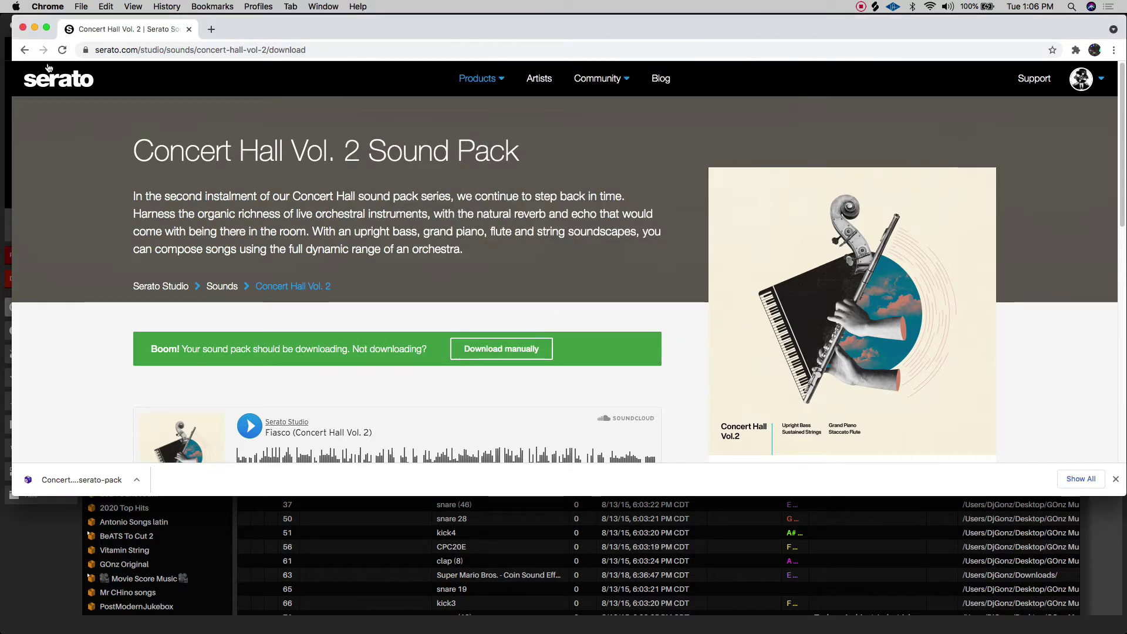
Minimize the open windows and install the Concert Hall Vol. 2.serato-pack file from the desktop into Serato Studio.
{"action": "left_click", "coordinate": [34, 29]}
{"action": "left_click", "coordinate": [23, 20]}
{"action": "left_click_drag", "start_coordinate": [462, 270], "coordinate": [694, 200]}
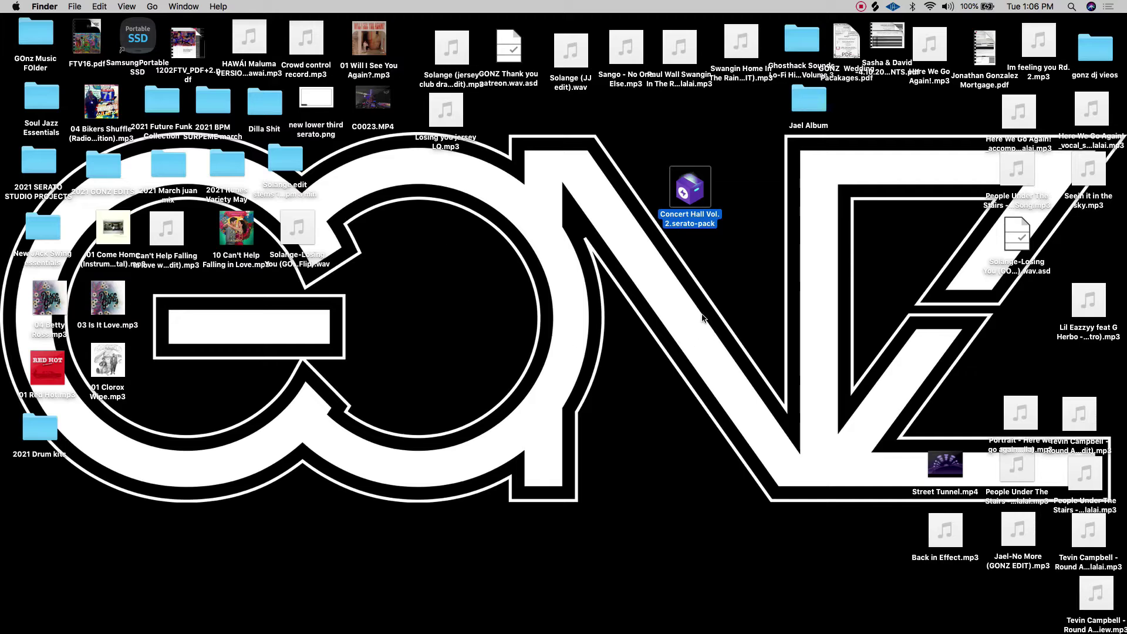
{"action": "left_click_drag", "start_coordinate": [690, 188], "coordinate": [699, 193]}
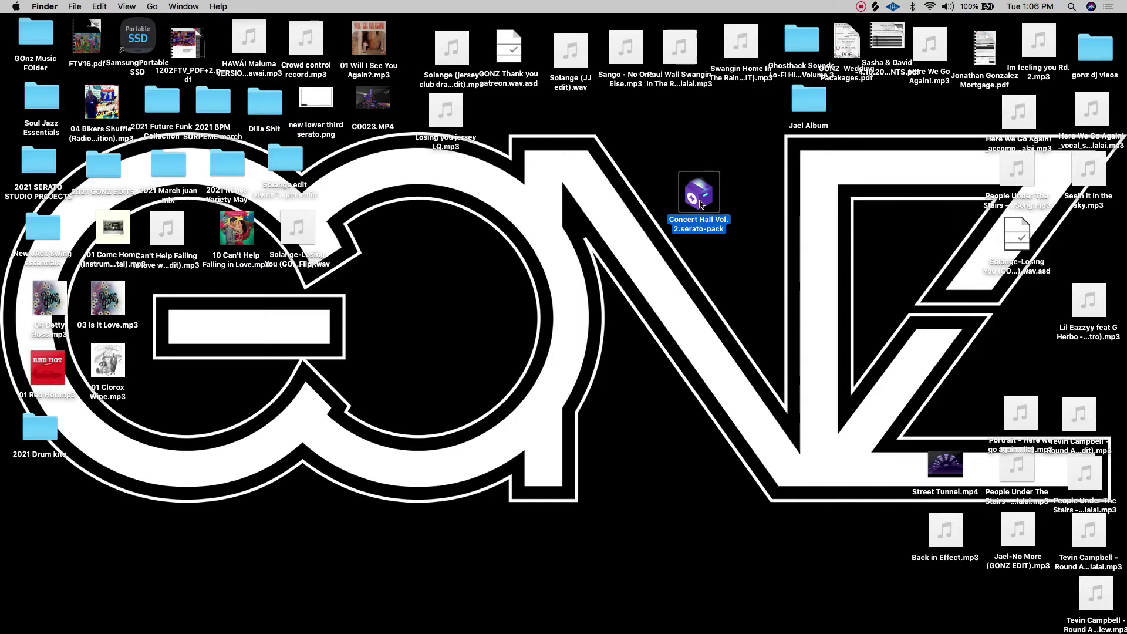
{"action": "double_click", "coordinate": [701, 203]}
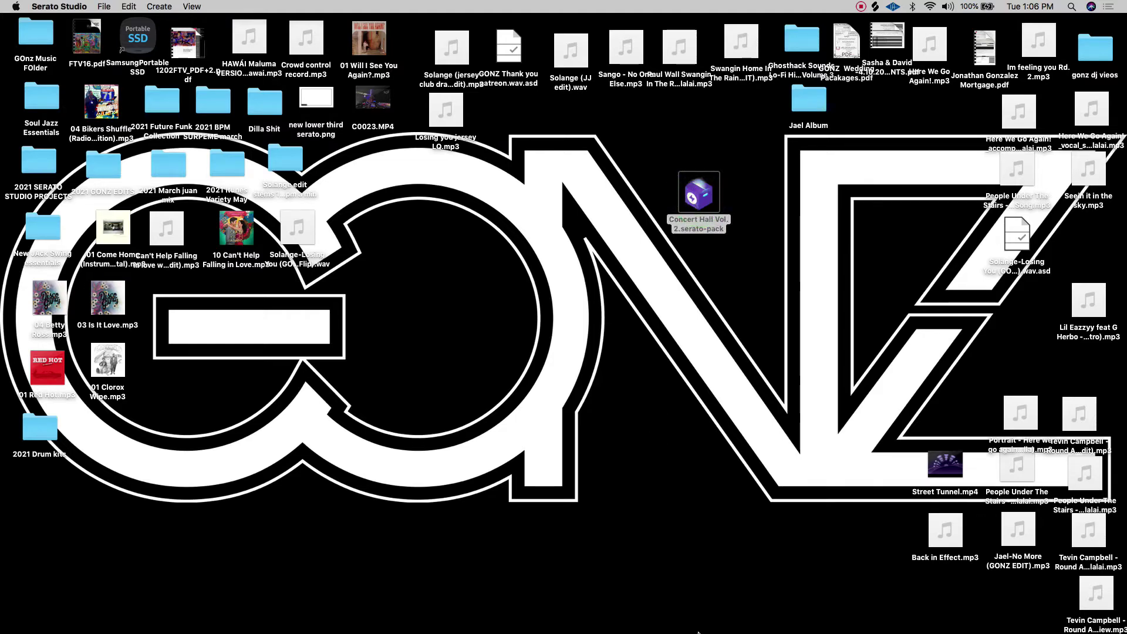
{"action": "left_click", "coordinate": [800, 614]}
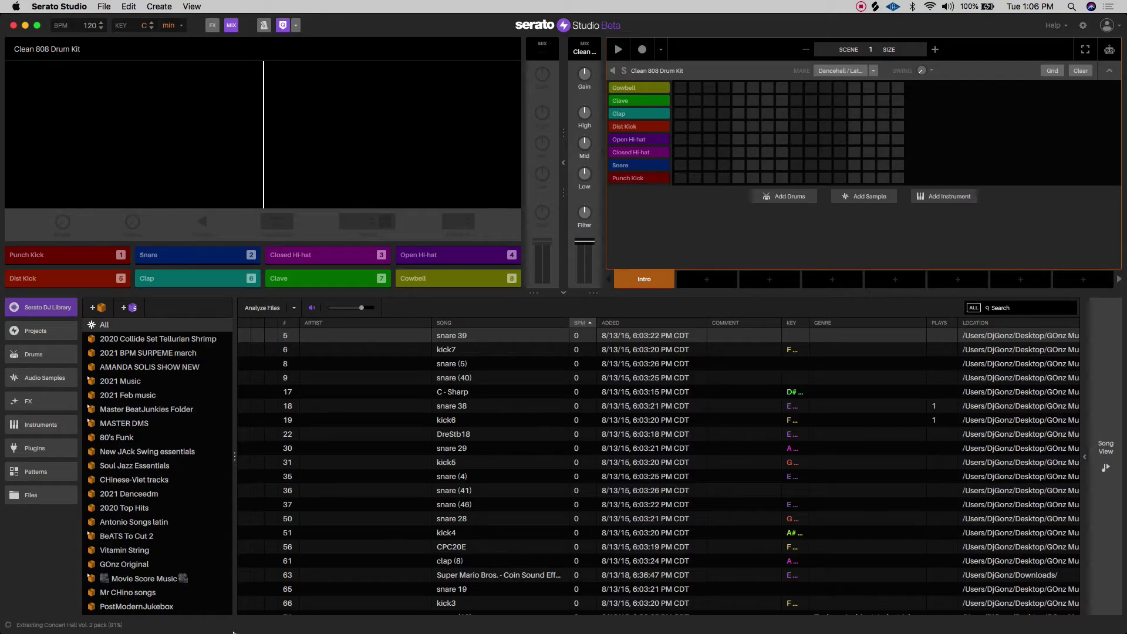
Check the contents and size of the Concert Hall Vol. 2 pack on its Chrome page and return to Serato Studio.
{"action": "mouse_move", "coordinate": [294, 633]}
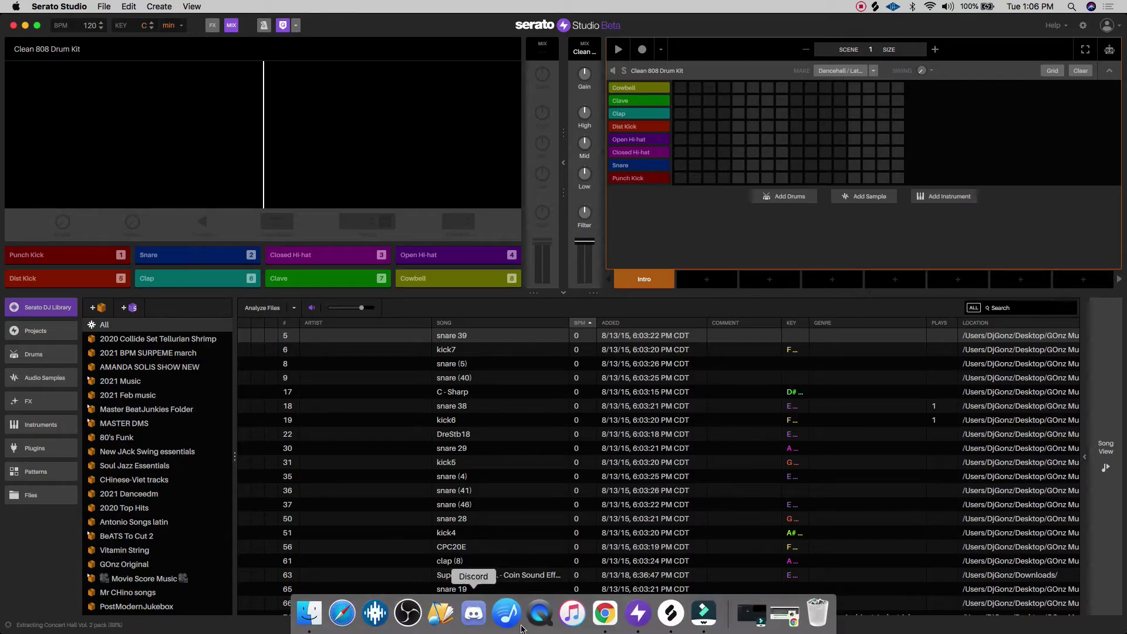
{"action": "left_click", "coordinate": [789, 622]}
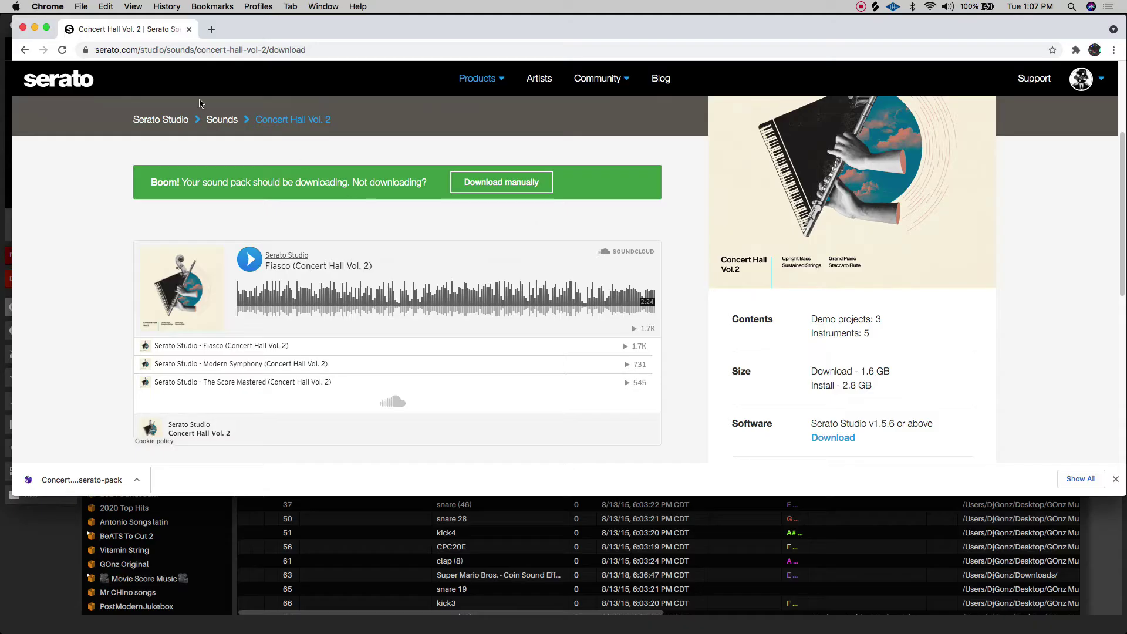
{"action": "left_click", "coordinate": [35, 27]}
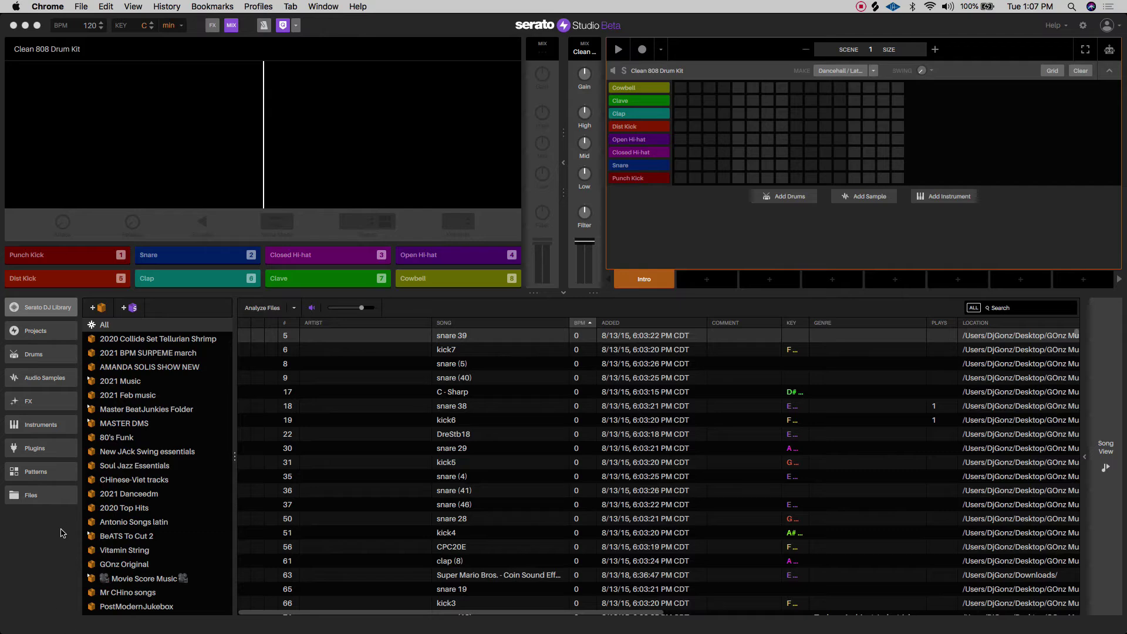
Show the Juls pack from All Serato Packs in the Drums library and look through its kits and one-shots.
{"action": "left_click", "coordinate": [47, 355]}
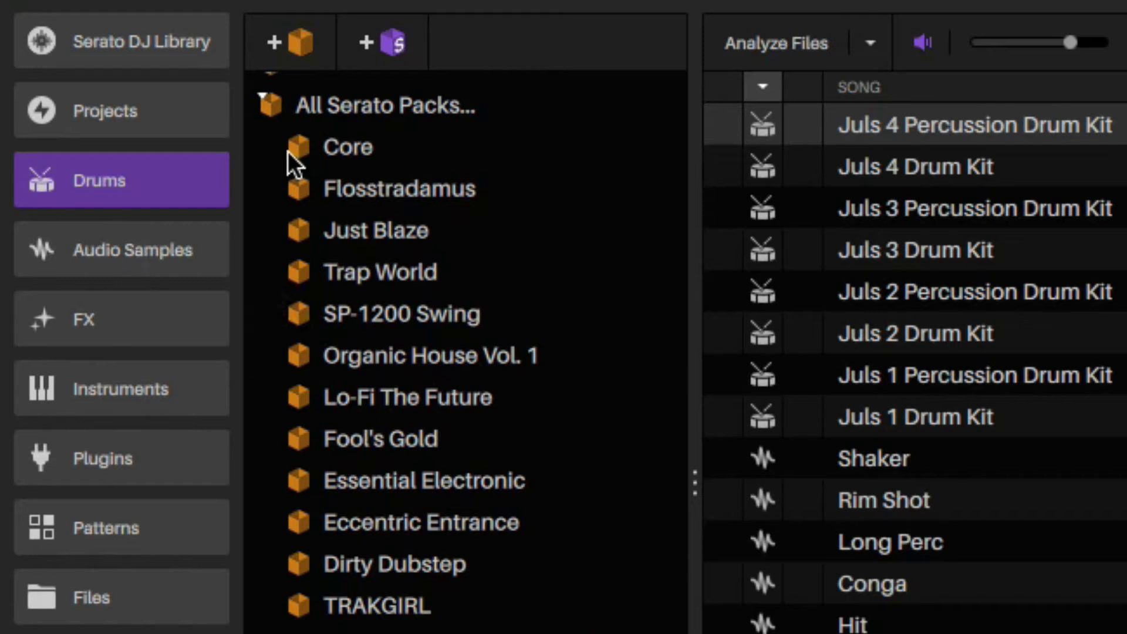
{"action": "left_click", "coordinate": [272, 111]}
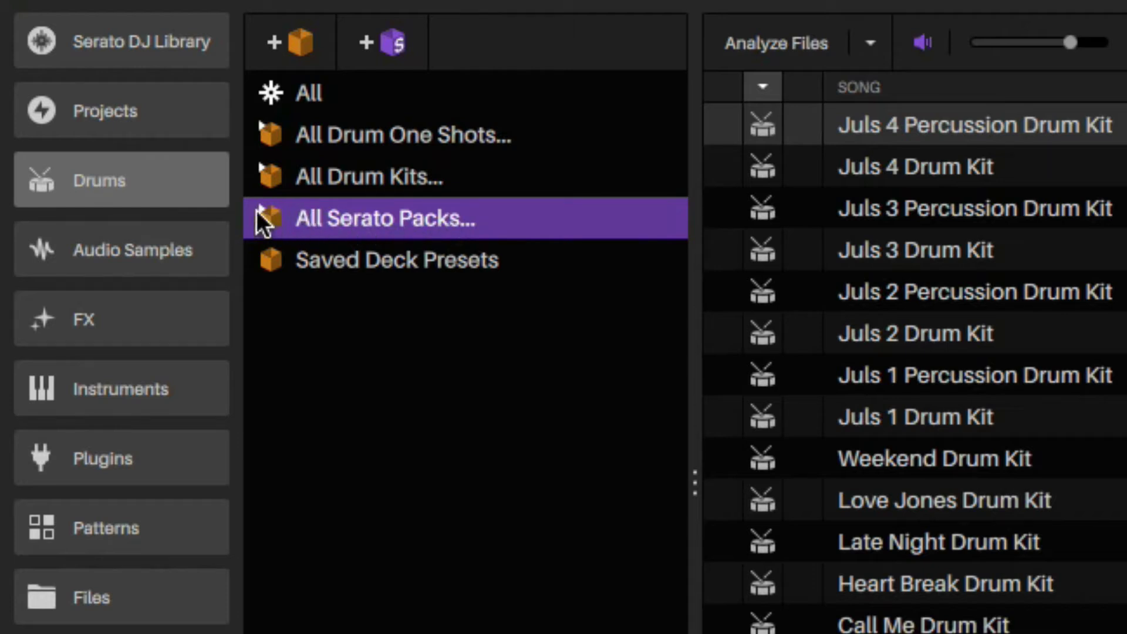
{"action": "left_click", "coordinate": [273, 217]}
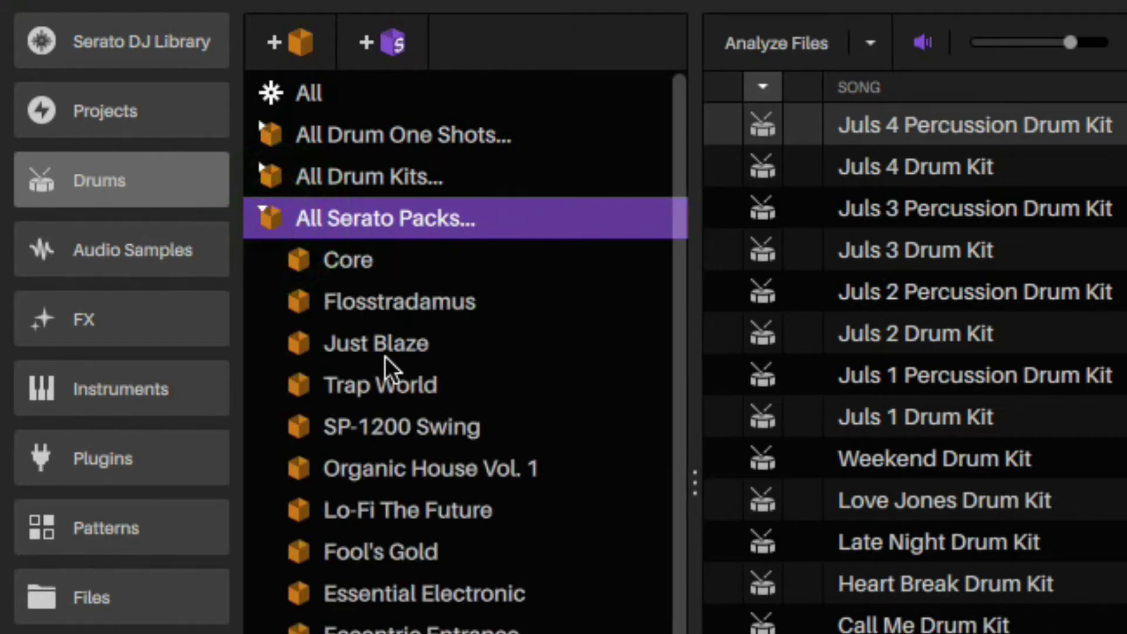
{"action": "scroll", "coordinate": [358, 300], "scroll_direction": "down", "scroll_amount": 2}
{"action": "scroll", "coordinate": [358, 299], "scroll_direction": "down", "scroll_amount": 1}
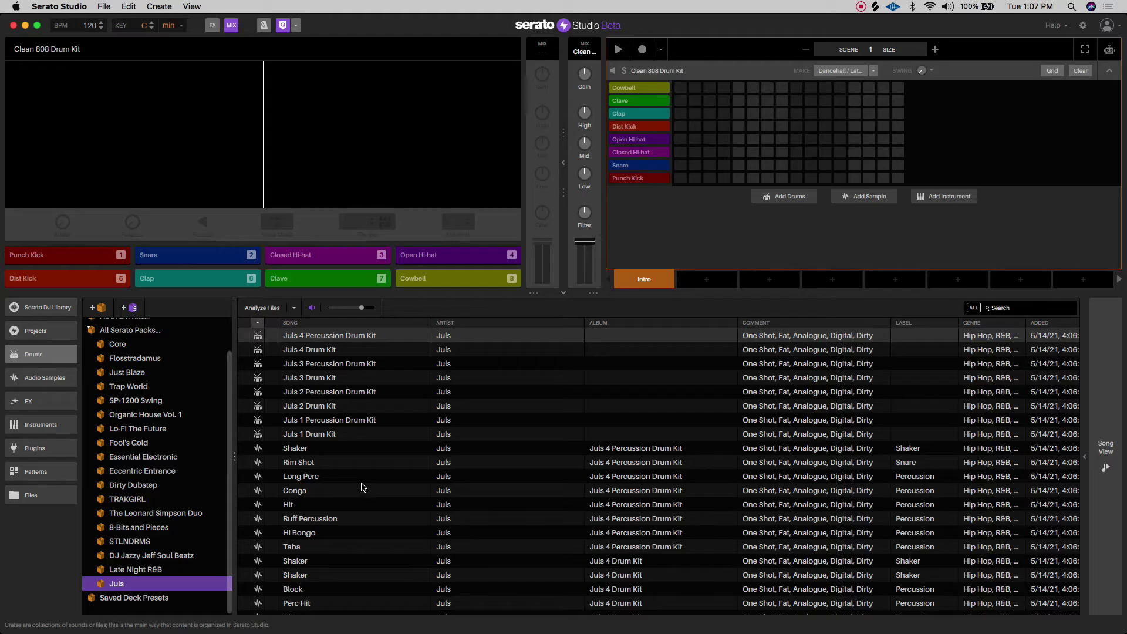
{"action": "scroll", "coordinate": [998, 450], "scroll_direction": "down", "scroll_amount": 5}
{"action": "scroll", "coordinate": [385, 505], "scroll_direction": "down", "scroll_amount": 5}
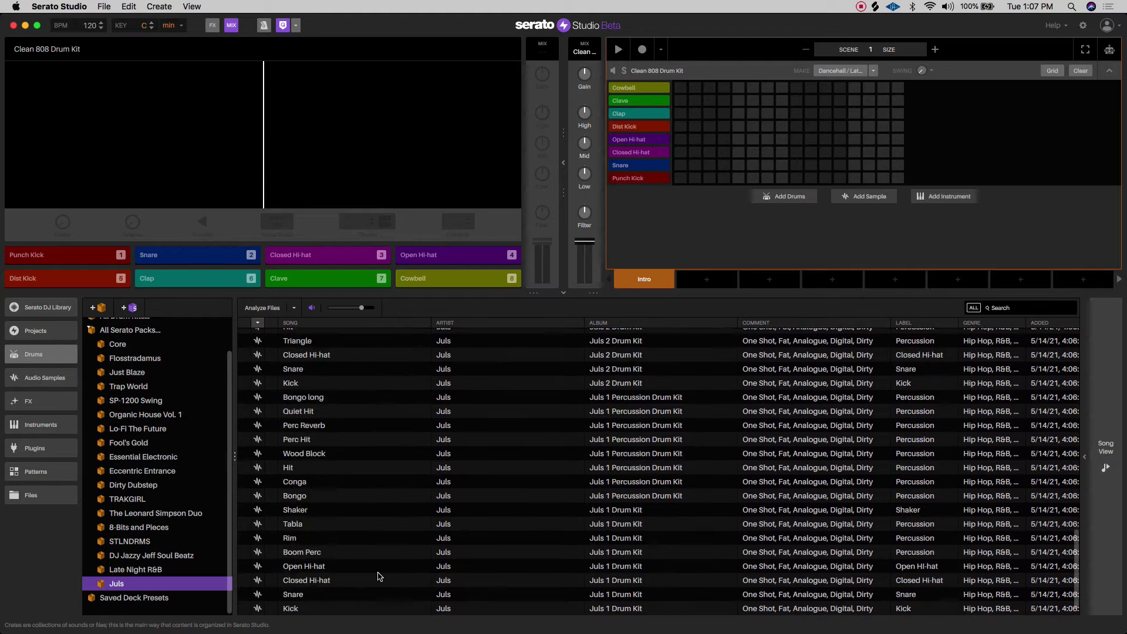
{"action": "scroll", "coordinate": [373, 491], "scroll_direction": "up", "scroll_amount": 10}
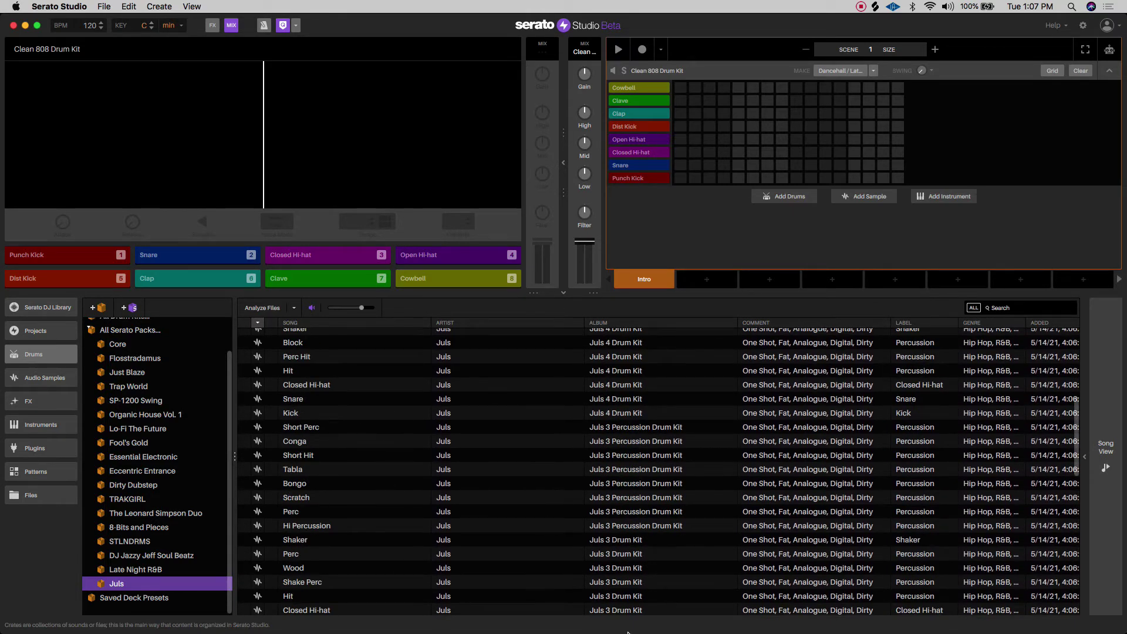
Switch to Chrome and open the Juls sound pack page to review its contents.
{"action": "left_click", "coordinate": [777, 616]}
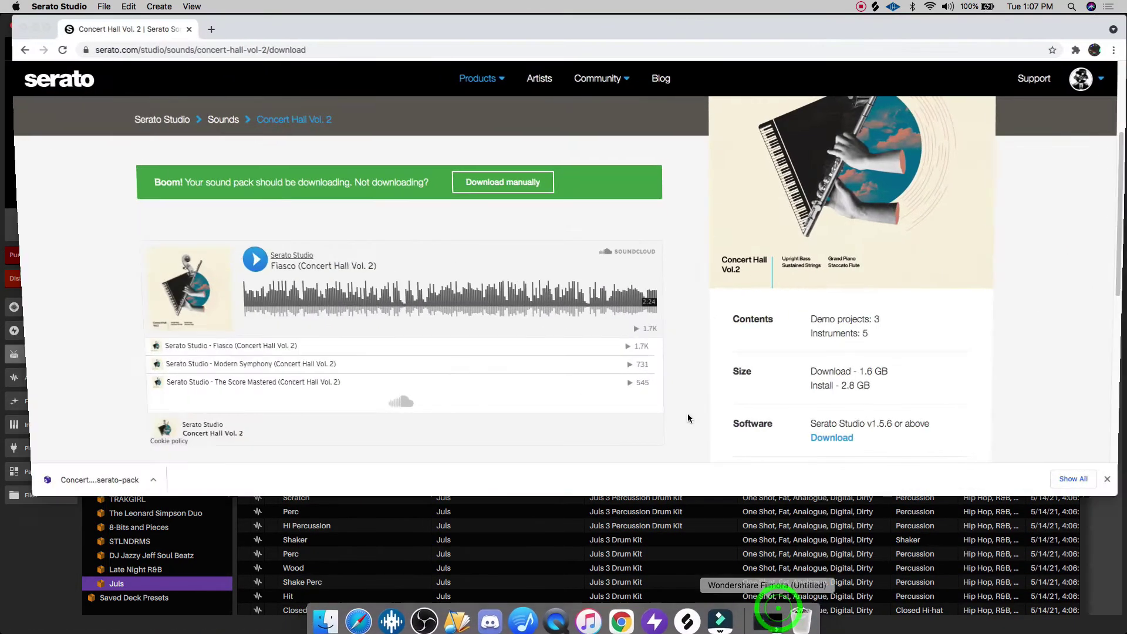
{"action": "left_click", "coordinate": [223, 120]}
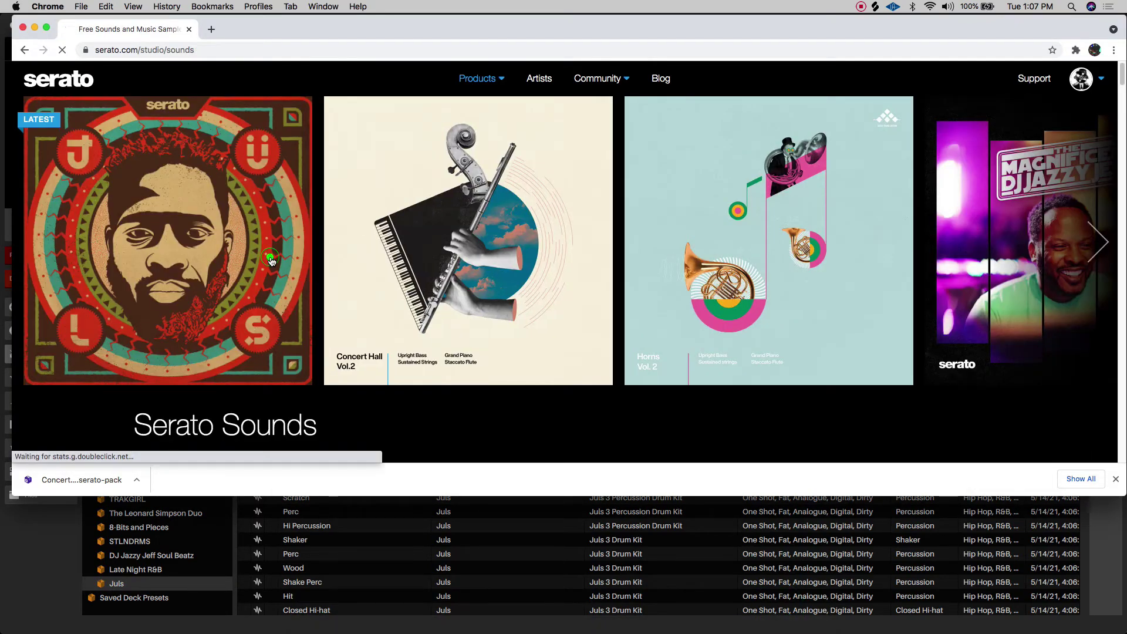
{"action": "left_click", "coordinate": [271, 261]}
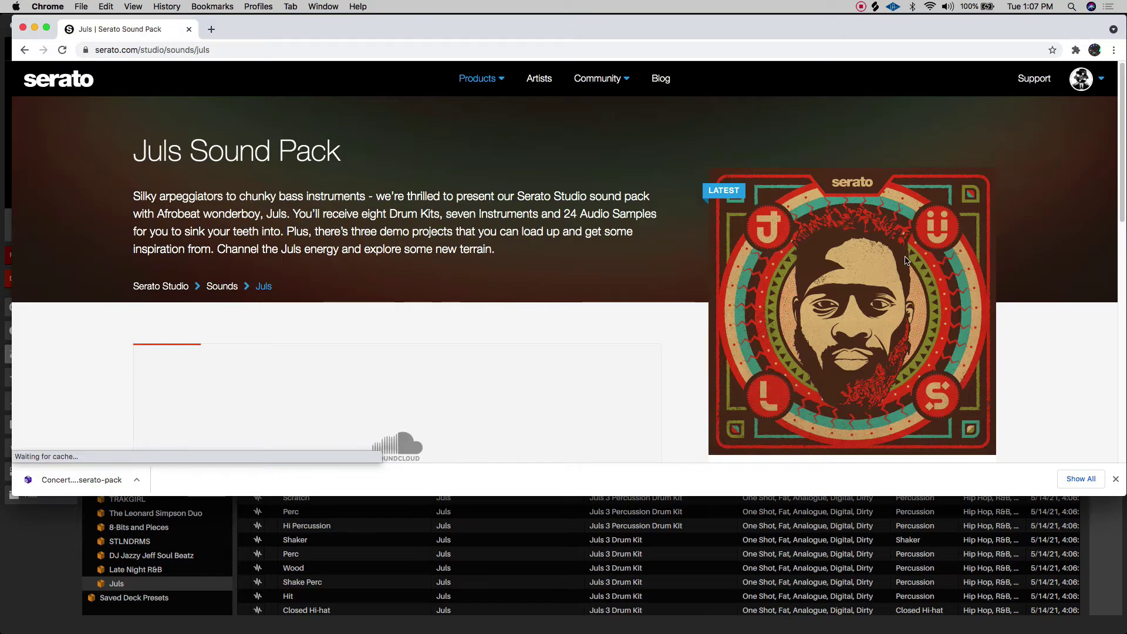
{"action": "scroll", "coordinate": [915, 263], "scroll_direction": "down", "scroll_amount": 5}
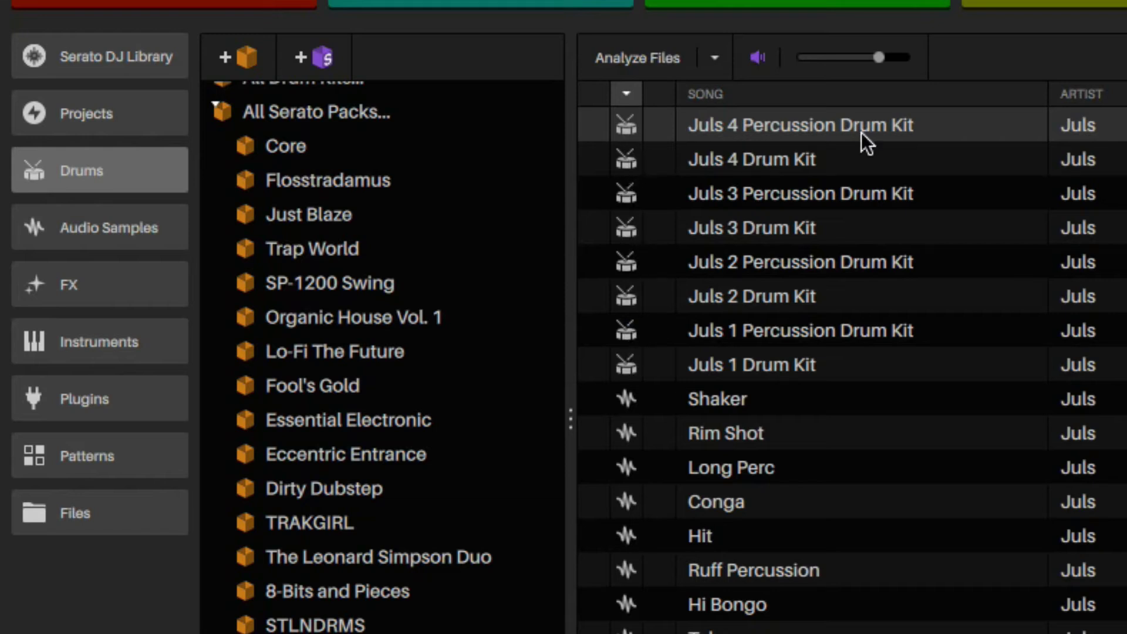
Replace the deck's Clean 808 Drum Kit with the Juls 4 Percussion Drum Kit and look through the pack's samples.
{"action": "left_click", "coordinate": [826, 132]}
{"action": "left_click_drag", "start_coordinate": [949, 123], "coordinate": [317, 276]}
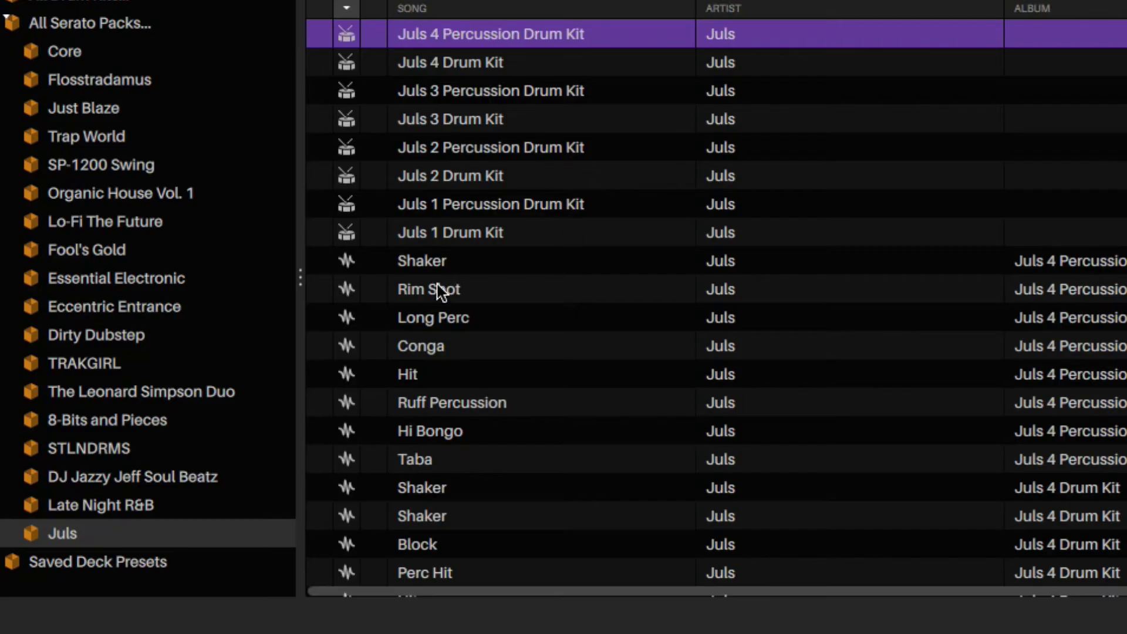
{"action": "scroll", "coordinate": [454, 247], "scroll_direction": "down", "scroll_amount": 1}
{"action": "scroll", "coordinate": [474, 301], "scroll_direction": "down", "scroll_amount": 5}
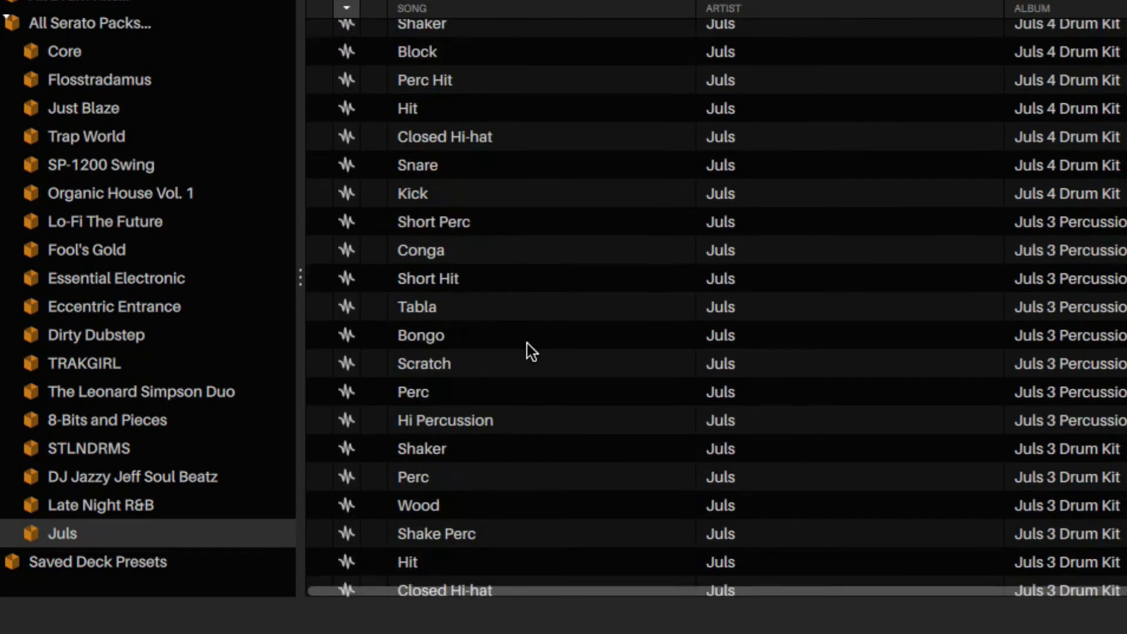
{"action": "scroll", "coordinate": [473, 301], "scroll_direction": "down", "scroll_amount": 9}
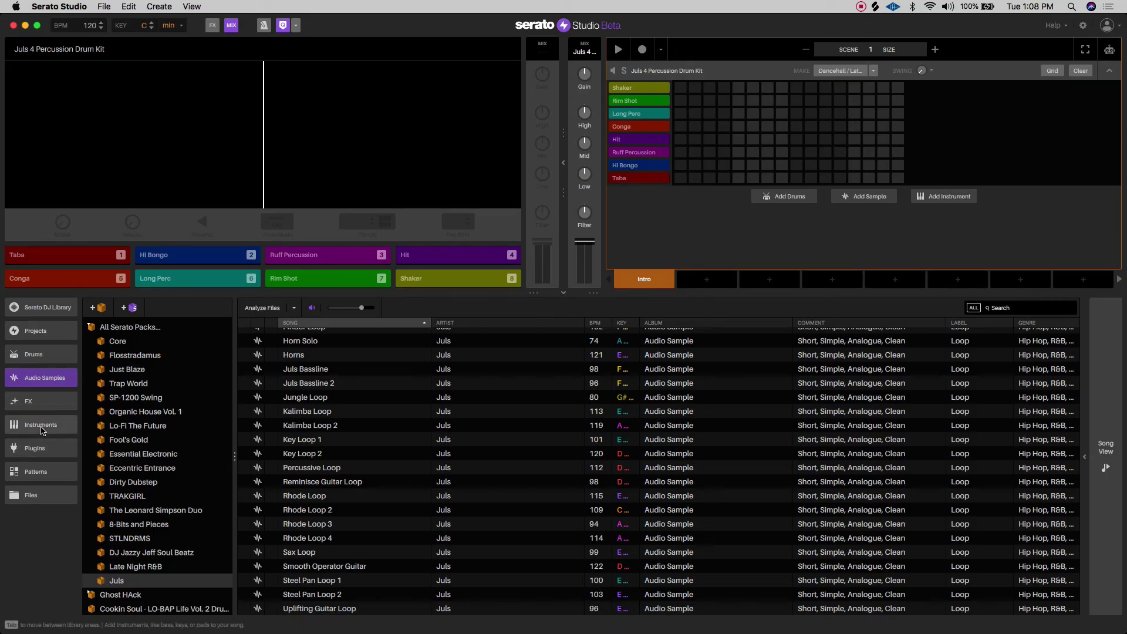
Add the Upright Bass instrument from the Concert Hall Vol. 2 pack to the scene as a new deck below the drum kit.
{"action": "left_click", "coordinate": [43, 425]}
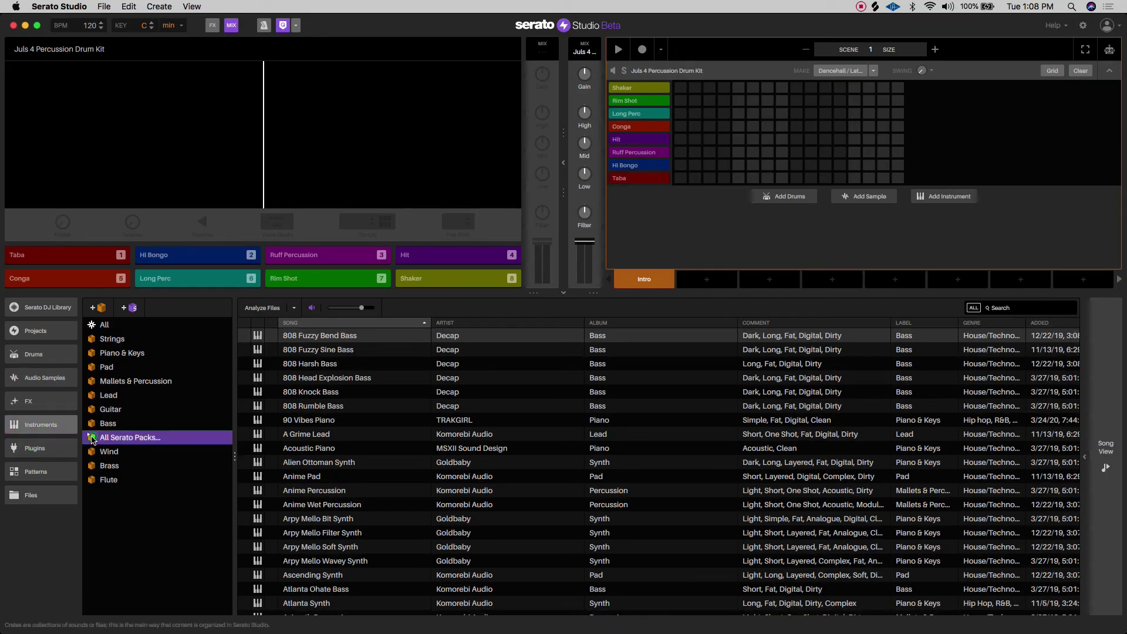
{"action": "scroll", "coordinate": [129, 464], "scroll_direction": "down", "scroll_amount": 3}
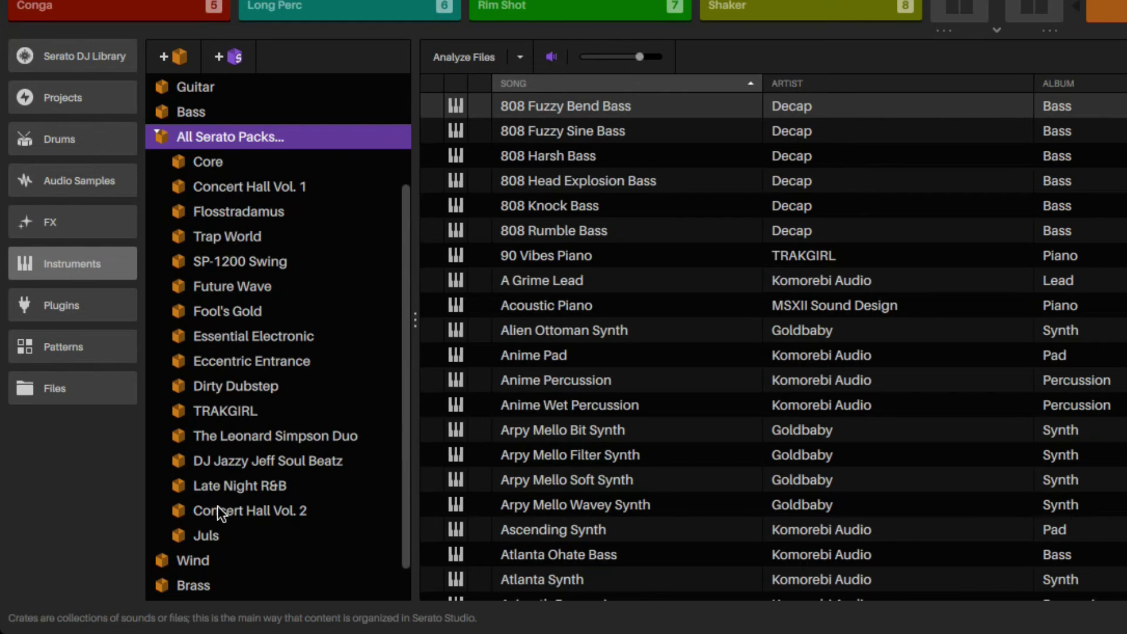
{"action": "left_click", "coordinate": [270, 512]}
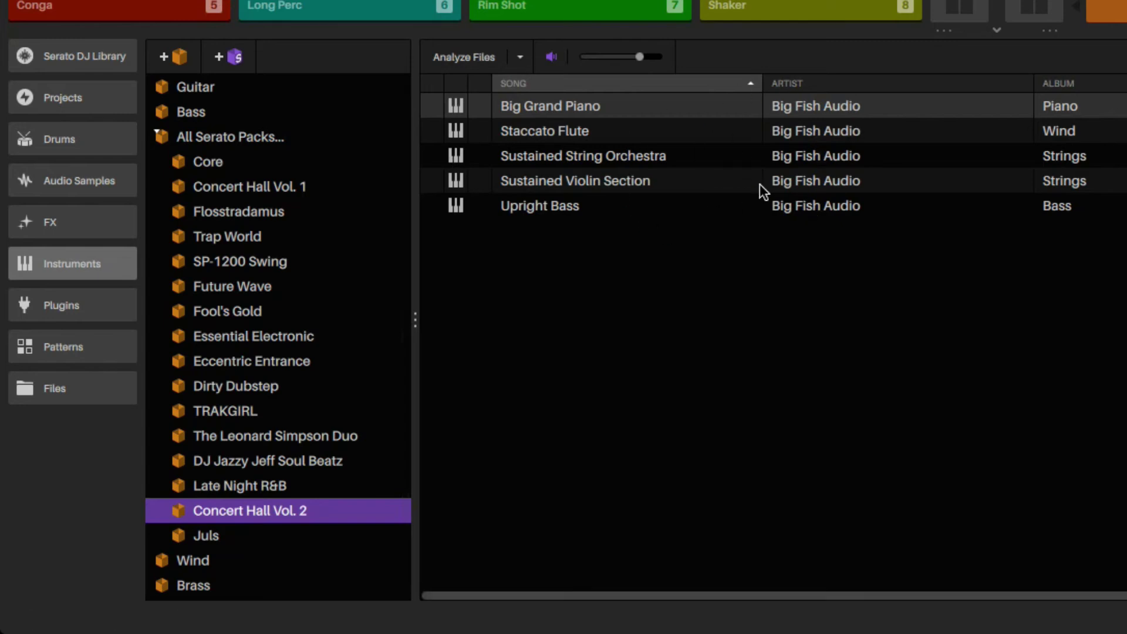
{"action": "left_click_drag", "start_coordinate": [837, 203], "coordinate": [562, 293]}
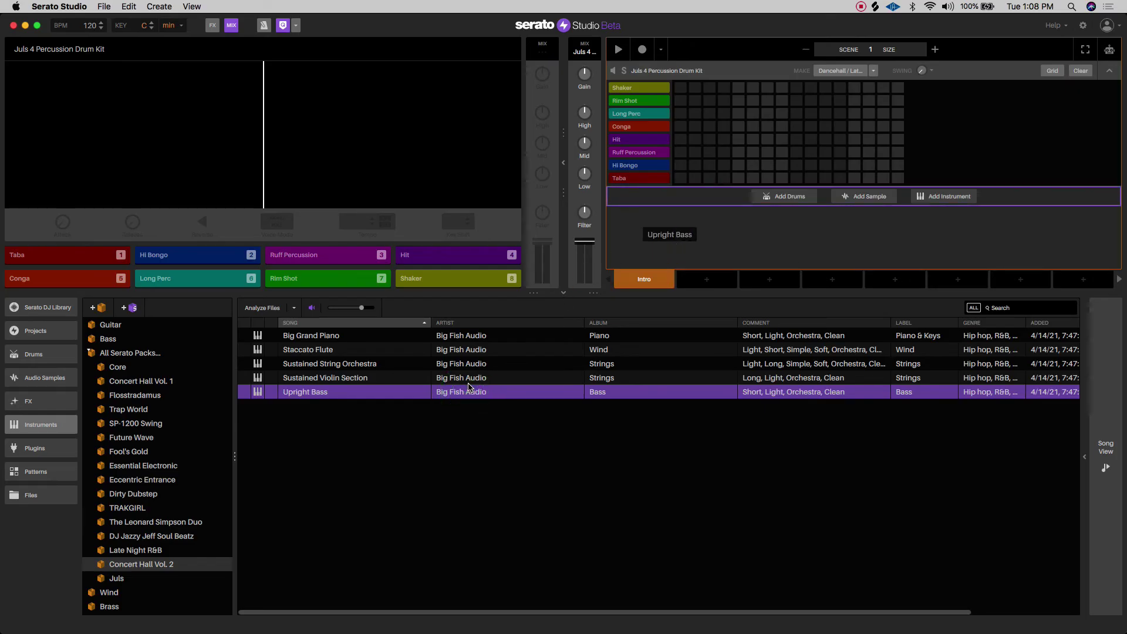
{"action": "left_click_drag", "start_coordinate": [467, 387], "coordinate": [466, 388]}
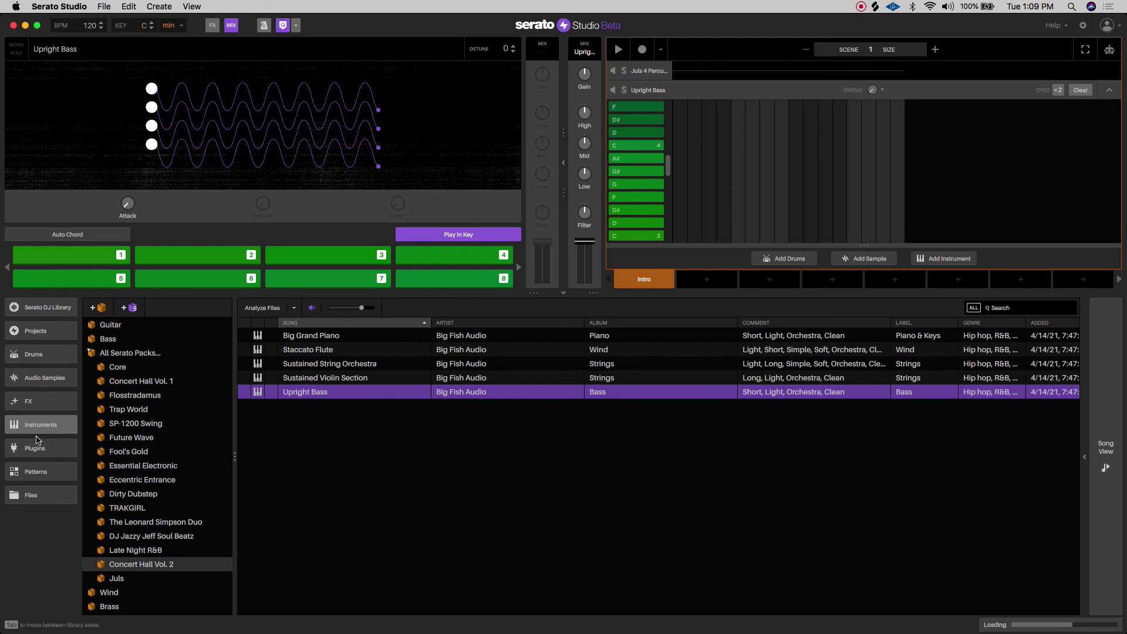
Look at where All Serato Packs sits in the Drums and Audio Samples libraries, toggling its pack list.
{"action": "left_click", "coordinate": [50, 356]}
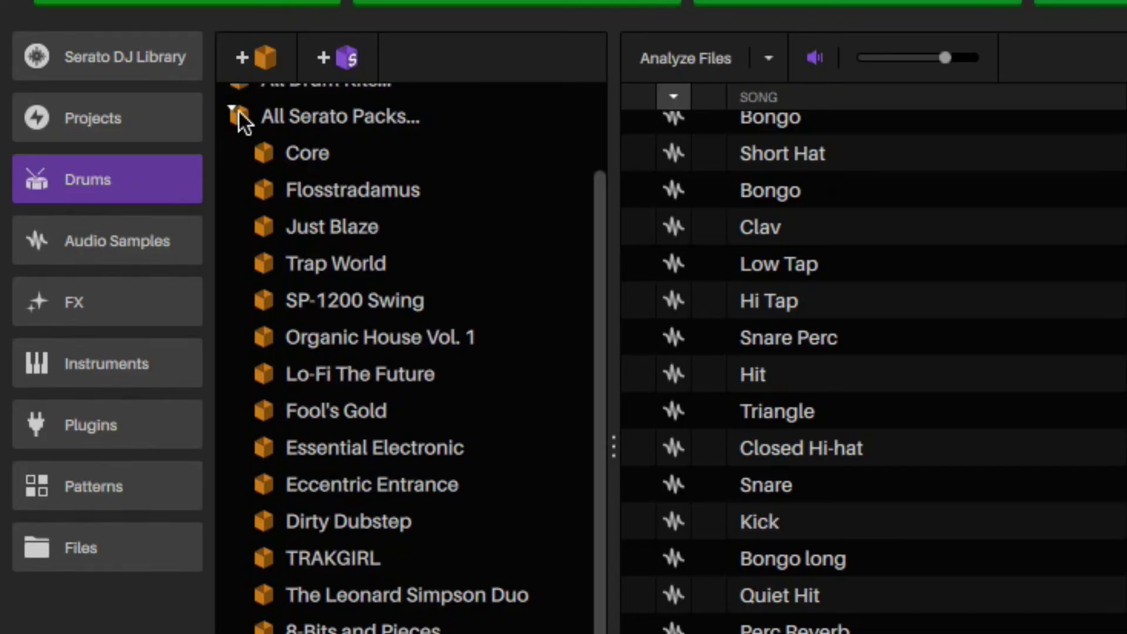
{"action": "left_click", "coordinate": [92, 330]}
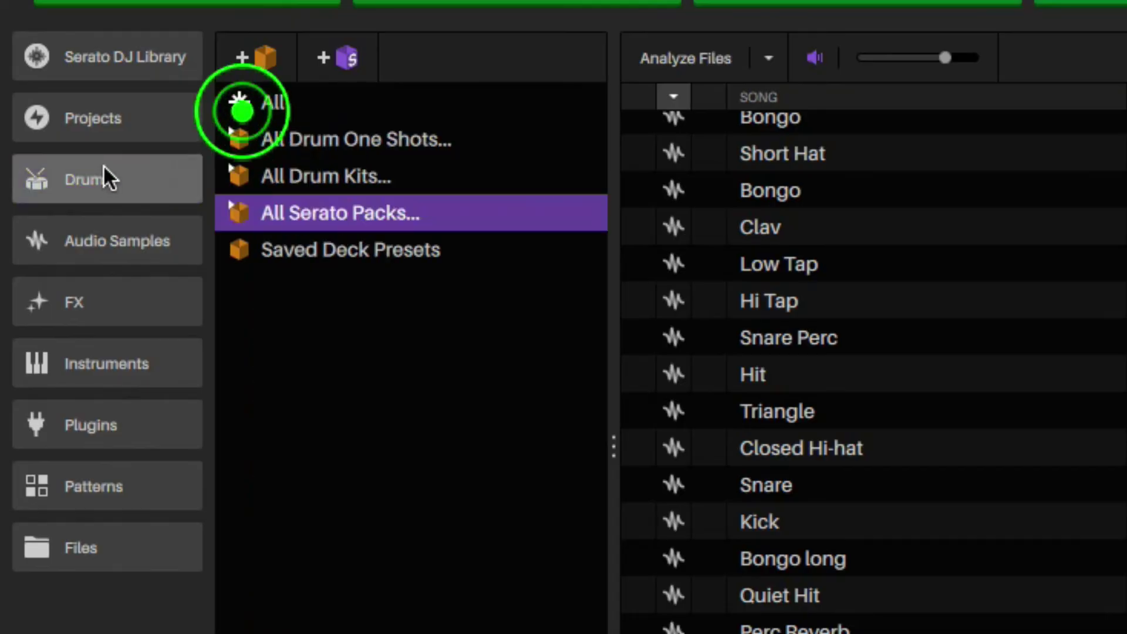
{"action": "left_click", "coordinate": [232, 211]}
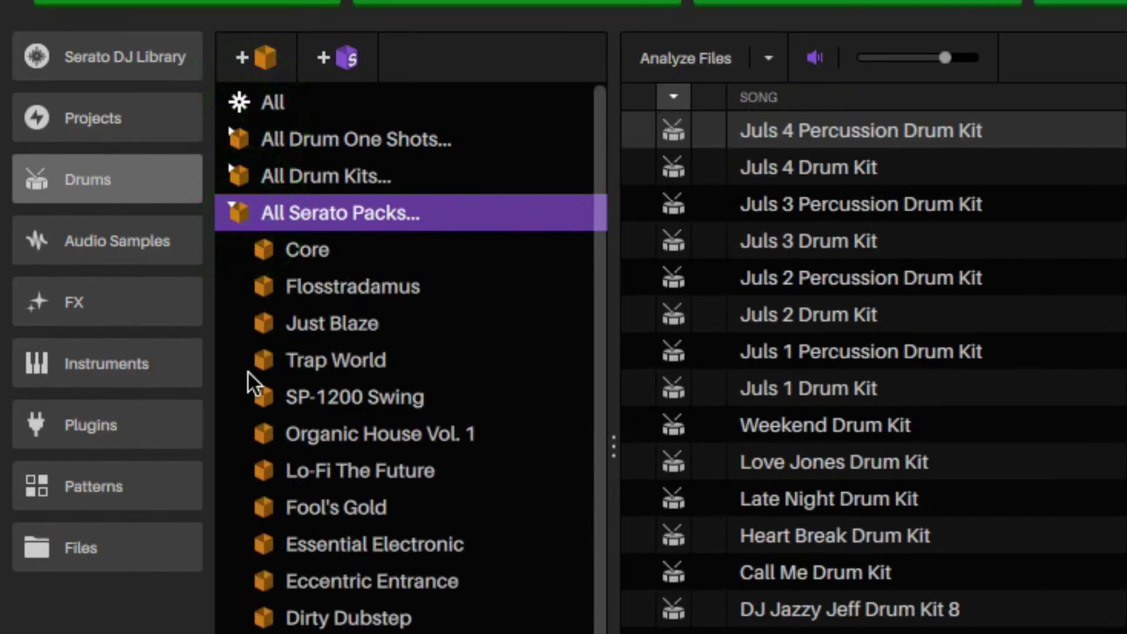
{"action": "left_click", "coordinate": [99, 242]}
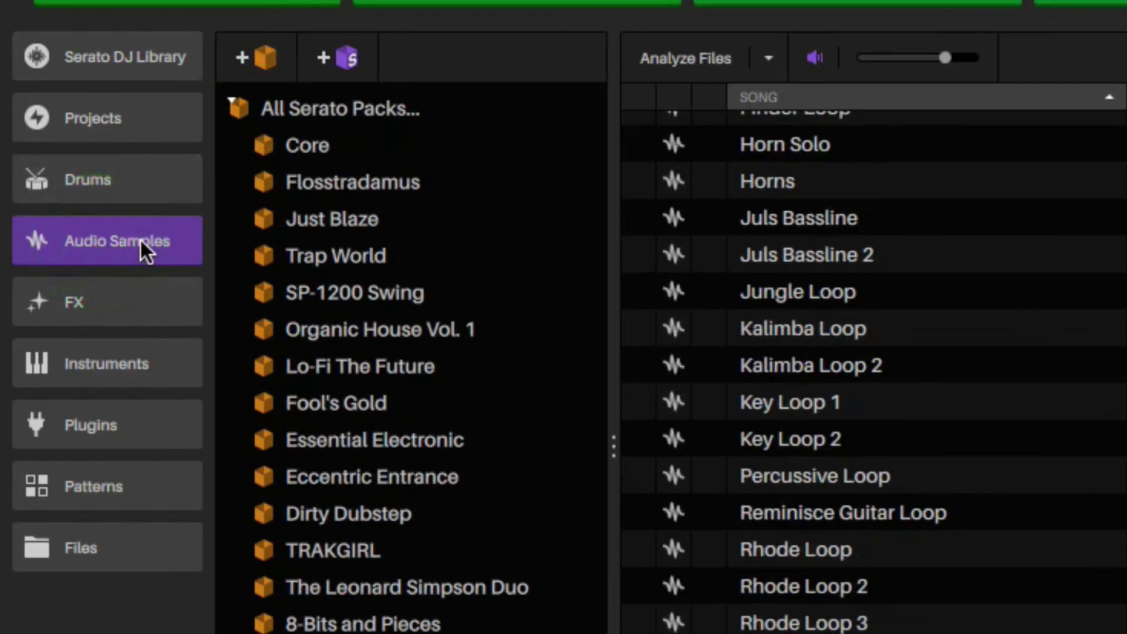
{"action": "left_click", "coordinate": [238, 110]}
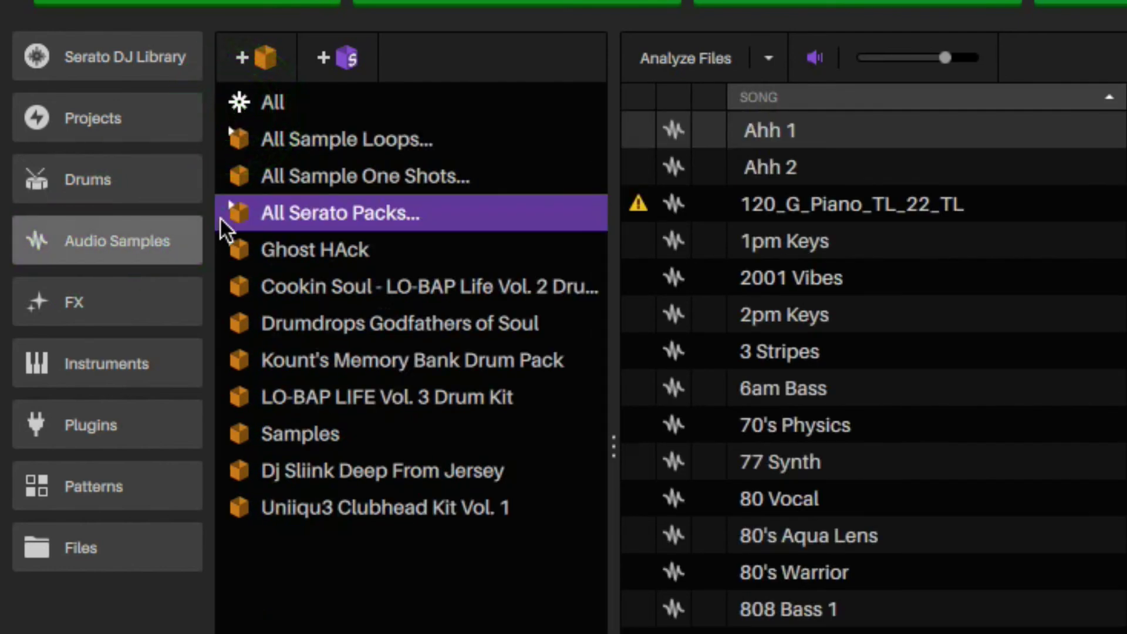
Show All Serato Packs in the Instruments library and look through its list of installed packs.
{"action": "left_click", "coordinate": [118, 367]}
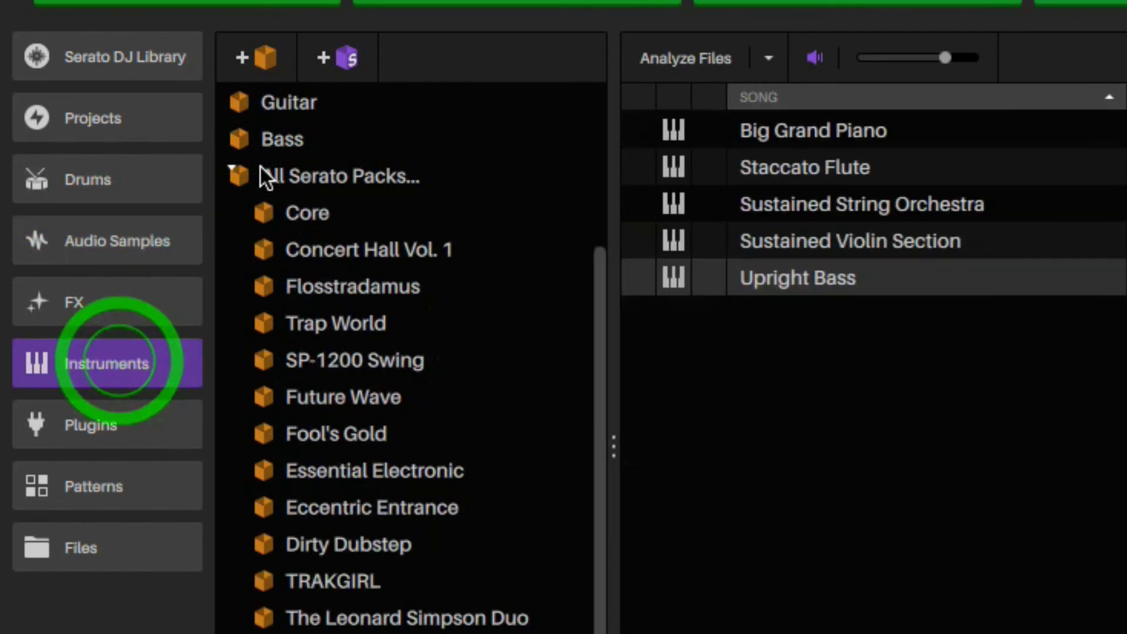
{"action": "left_click", "coordinate": [240, 175]}
{"action": "left_click", "coordinate": [232, 394]}
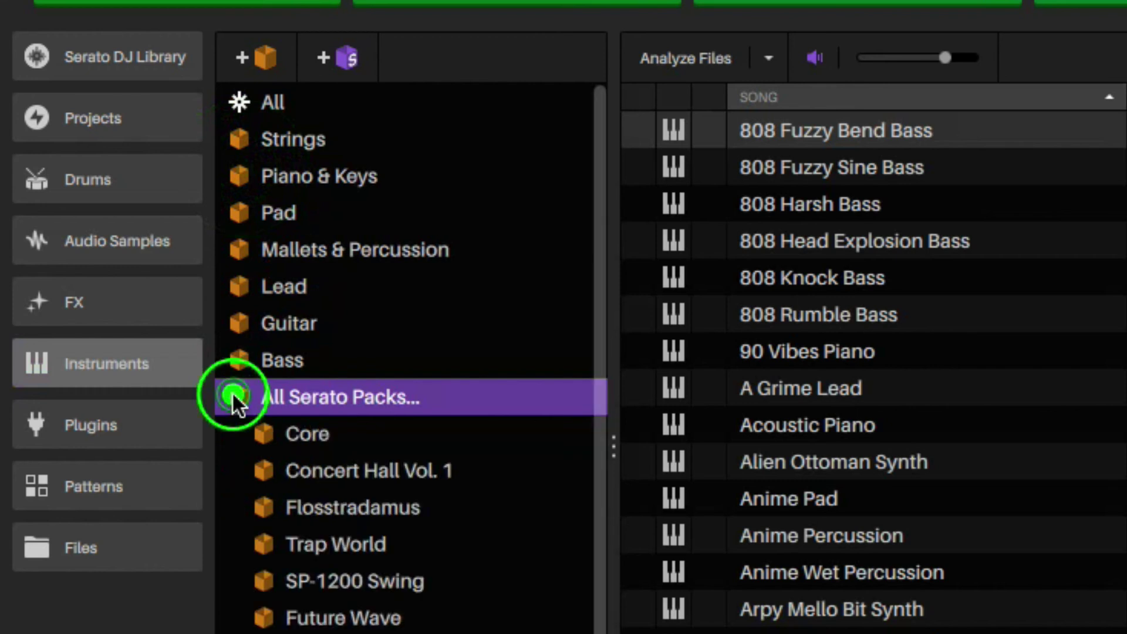
{"action": "scroll", "coordinate": [372, 485], "scroll_direction": "down", "scroll_amount": 5}
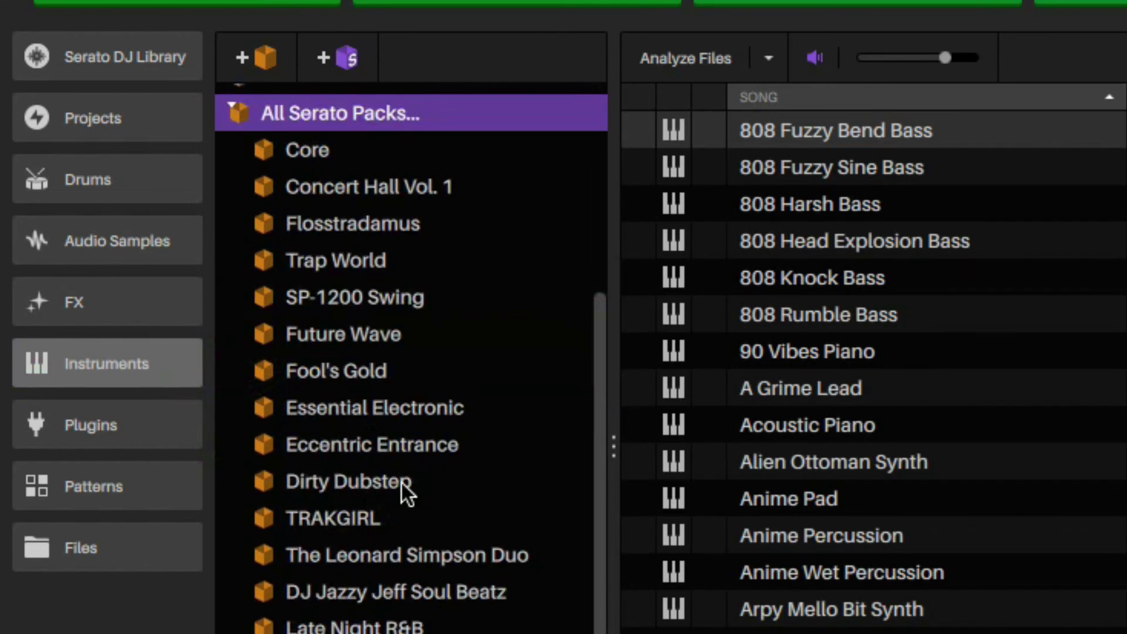
{"action": "scroll", "coordinate": [410, 491], "scroll_direction": "up", "scroll_amount": 2}
{"action": "scroll", "coordinate": [409, 501], "scroll_direction": "up", "scroll_amount": 1}
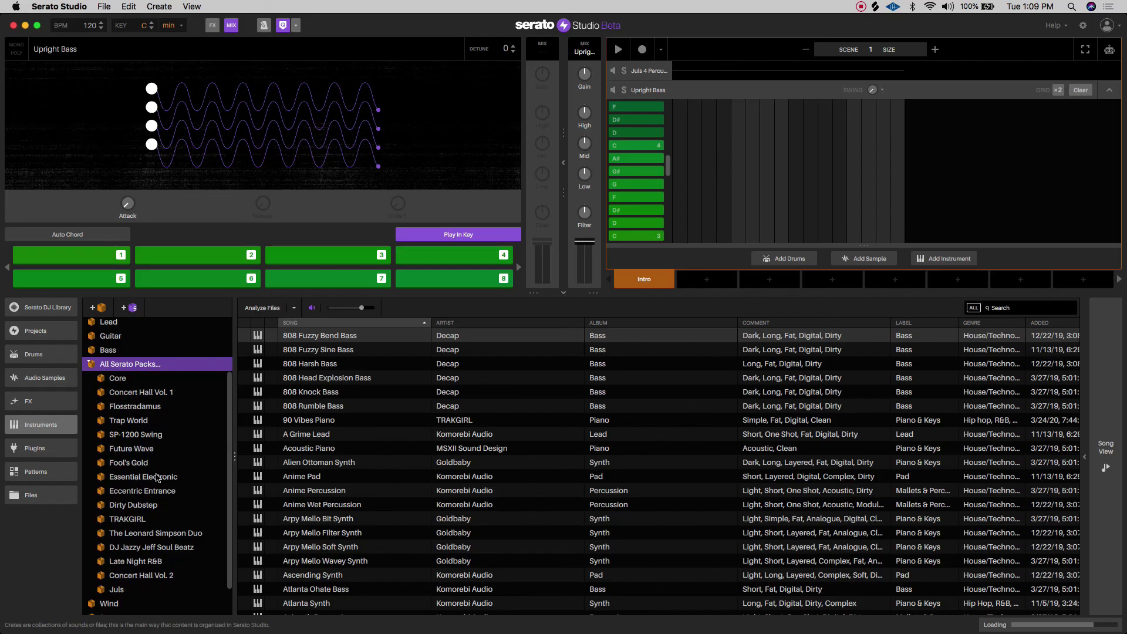